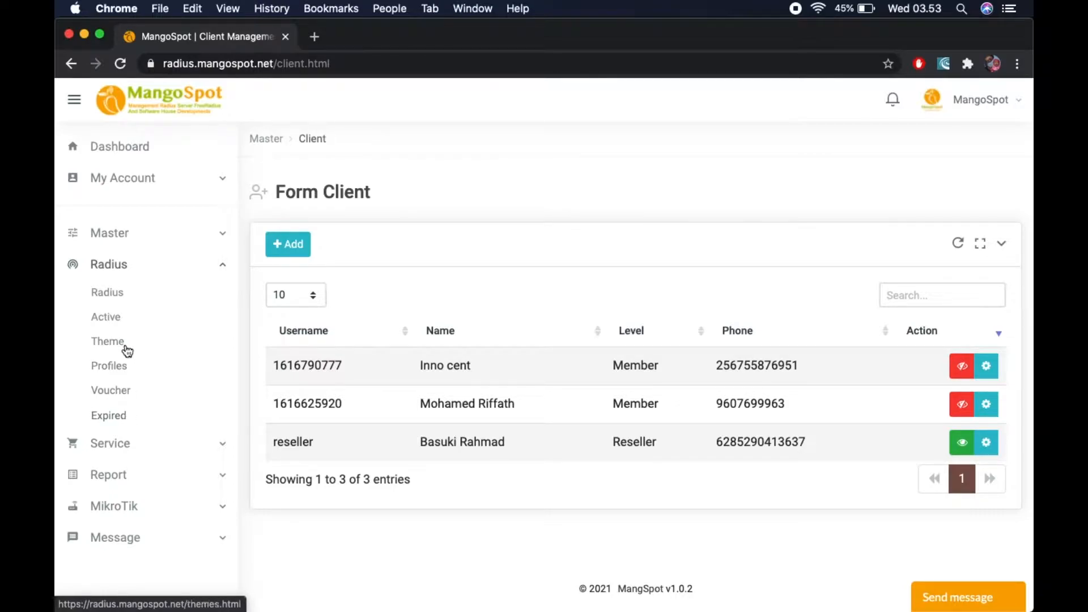
# - Open the Omni entry in the RADIUS client list for editing and keep its type as other
pyautogui.click(128, 294)
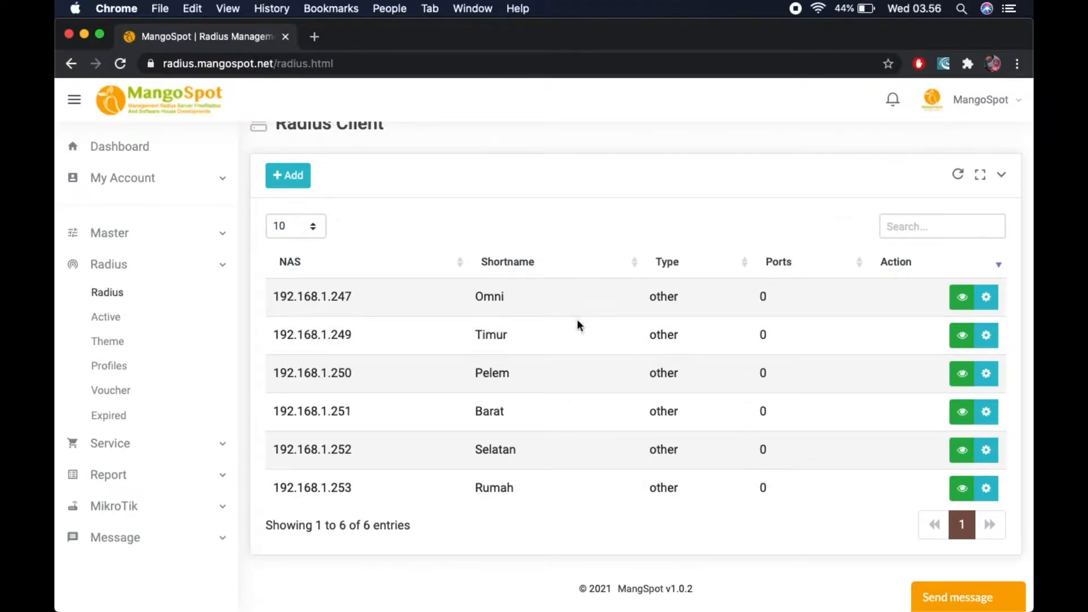
pyautogui.click(986, 297)
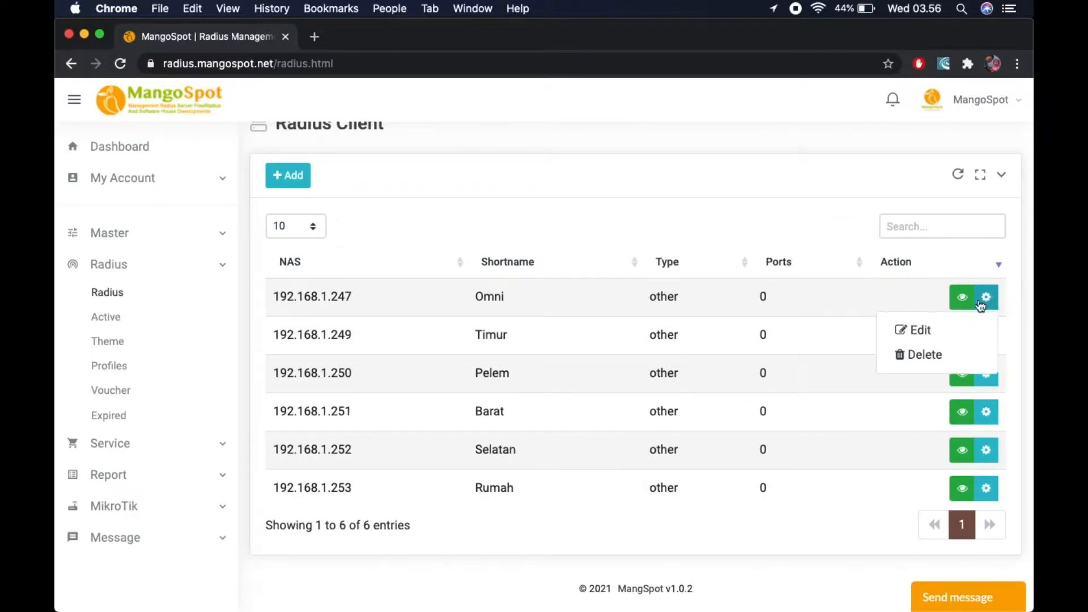
pyautogui.click(931, 329)
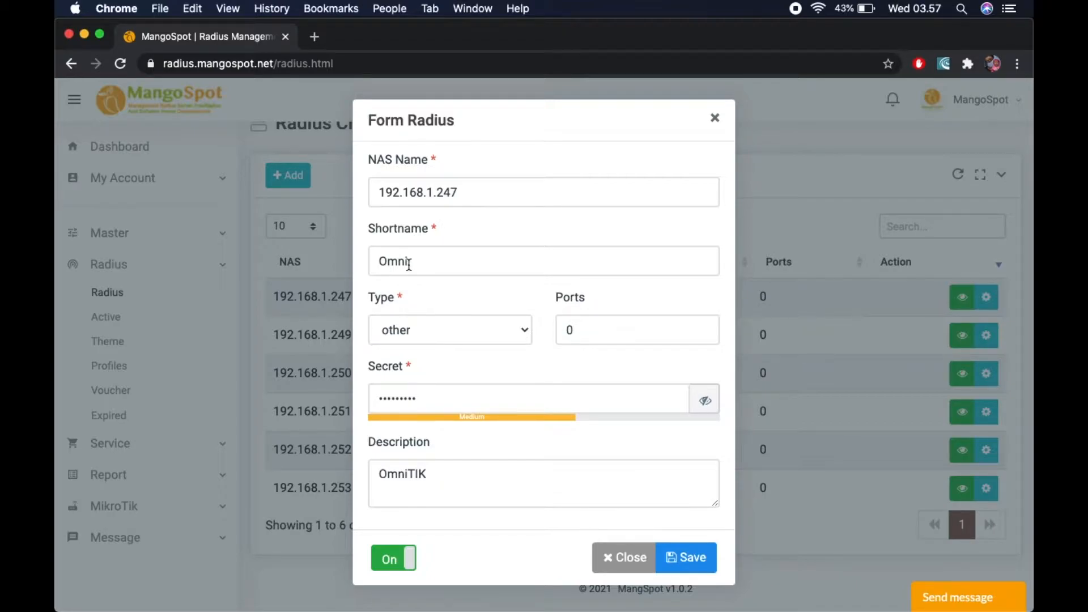
pyautogui.click(430, 334)
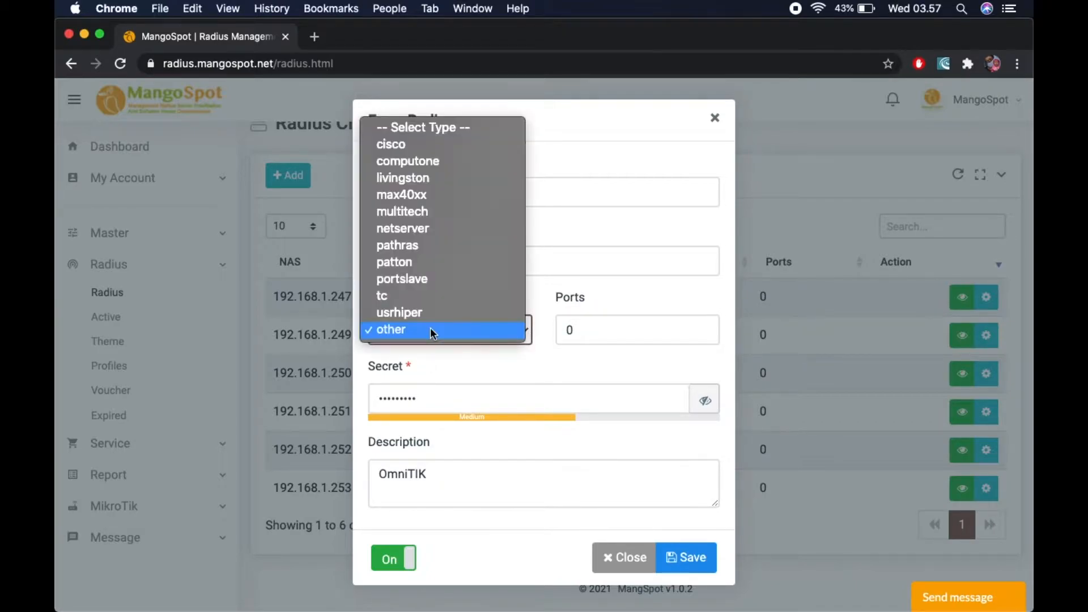
pyautogui.click(430, 328)
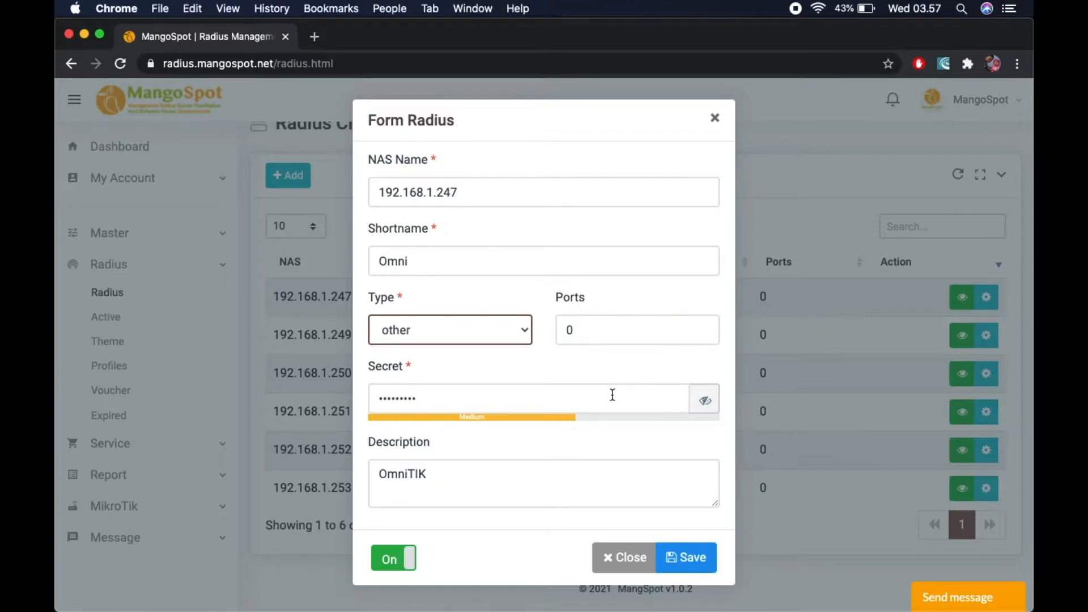
# - Reveal and hide the Omni client's secret, check its description, and save the form
pyautogui.click(706, 401)
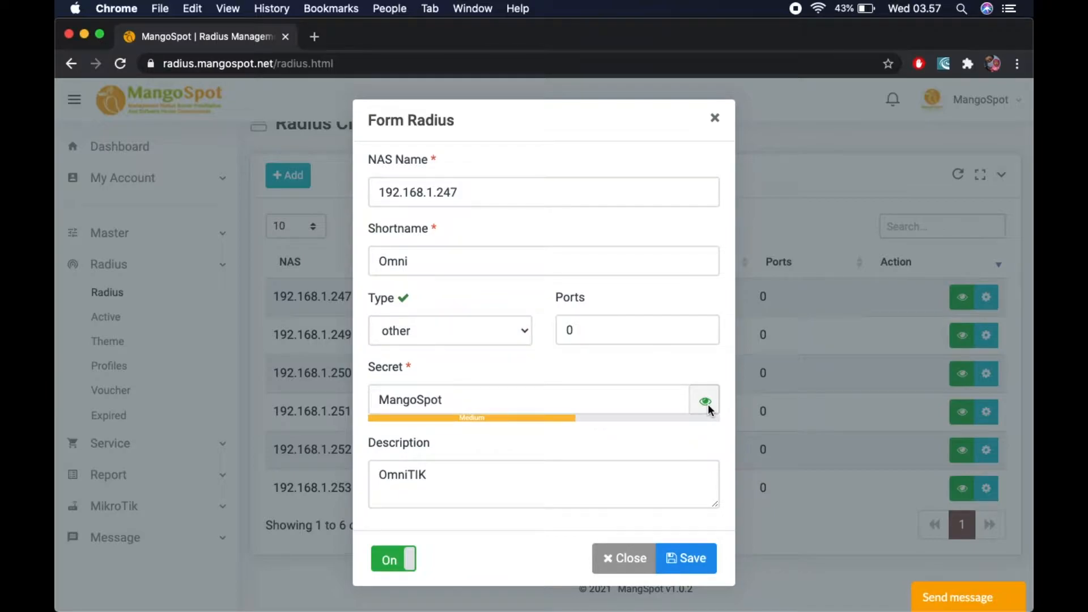
pyautogui.click(709, 403)
pyautogui.click(446, 473)
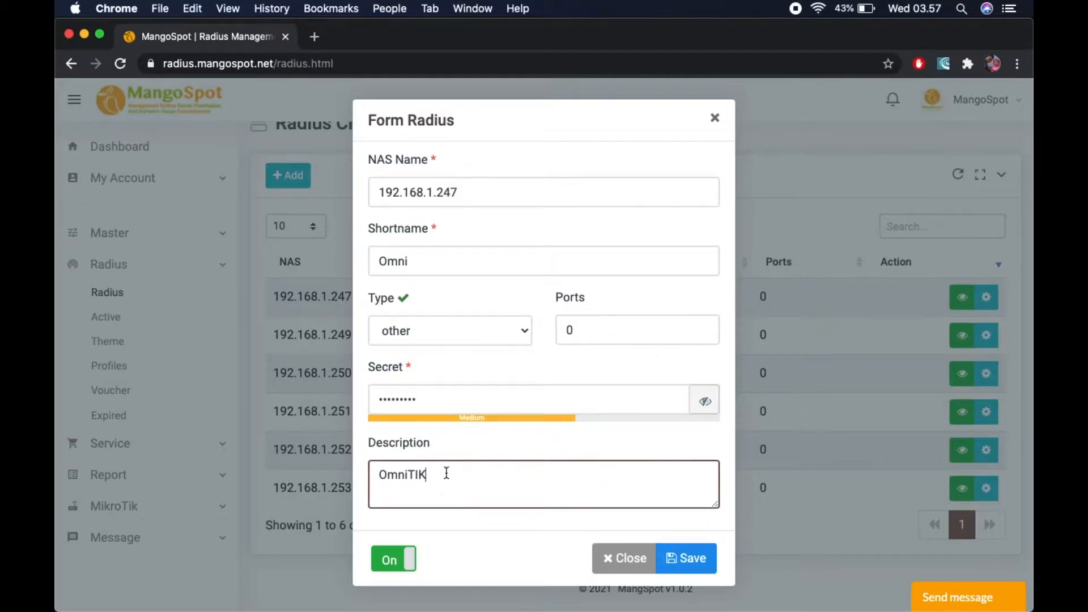
pyautogui.click(700, 561)
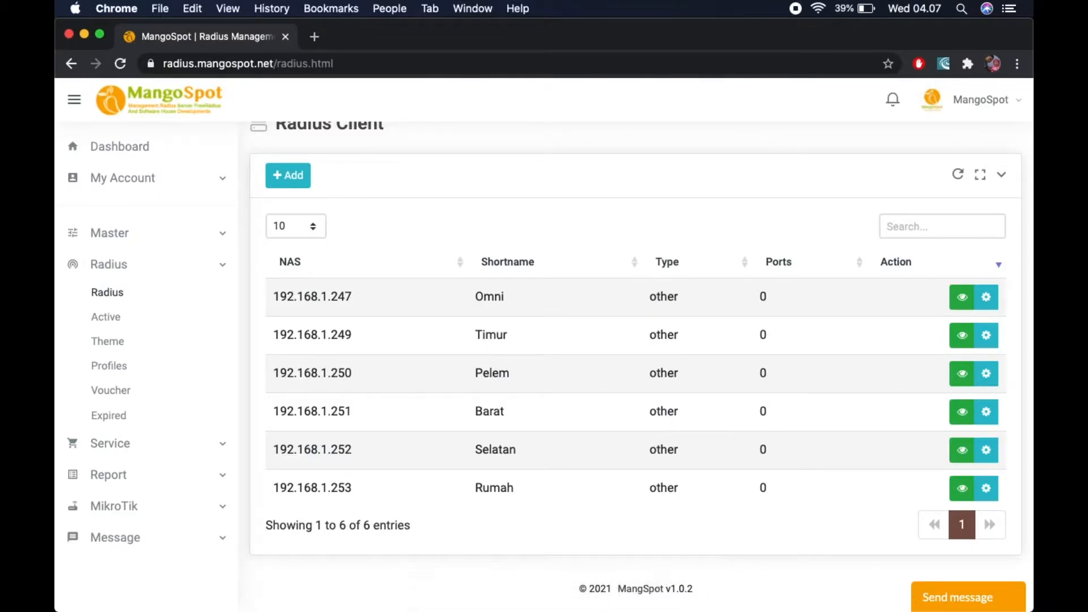
# - Switch to WinBox and confirm the router's RADIUS incoming settings with Accept enabled on port 3799
pyautogui.click(606, 590)
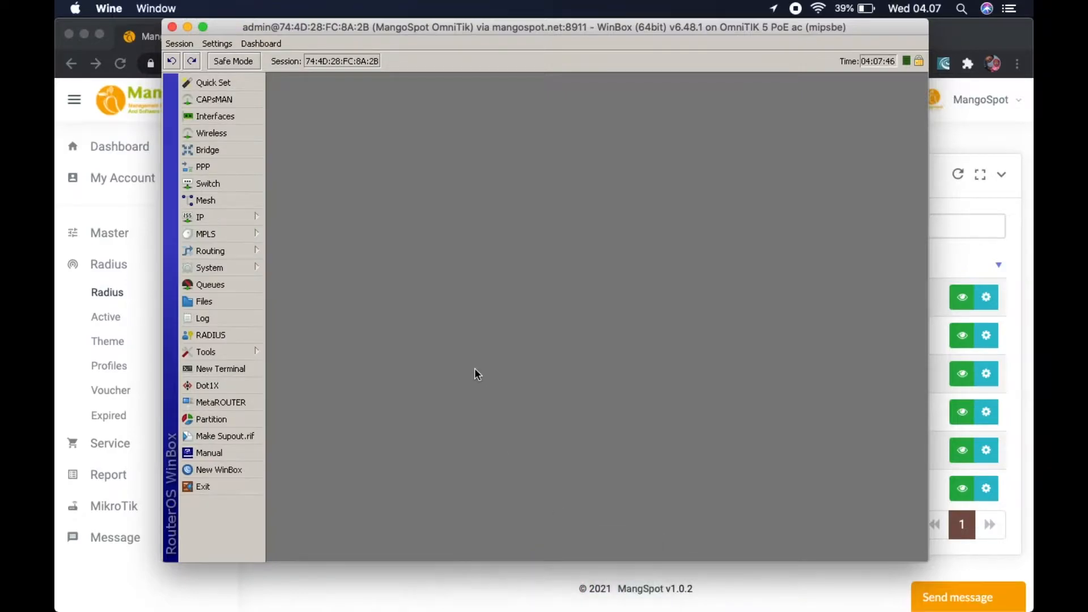
pyautogui.click(231, 334)
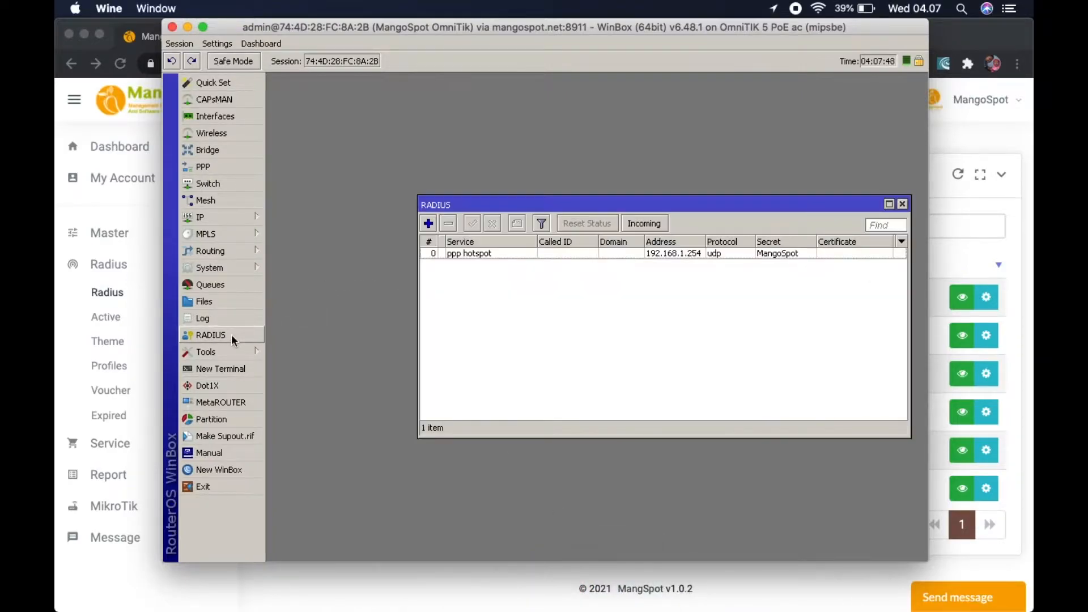
pyautogui.click(658, 221)
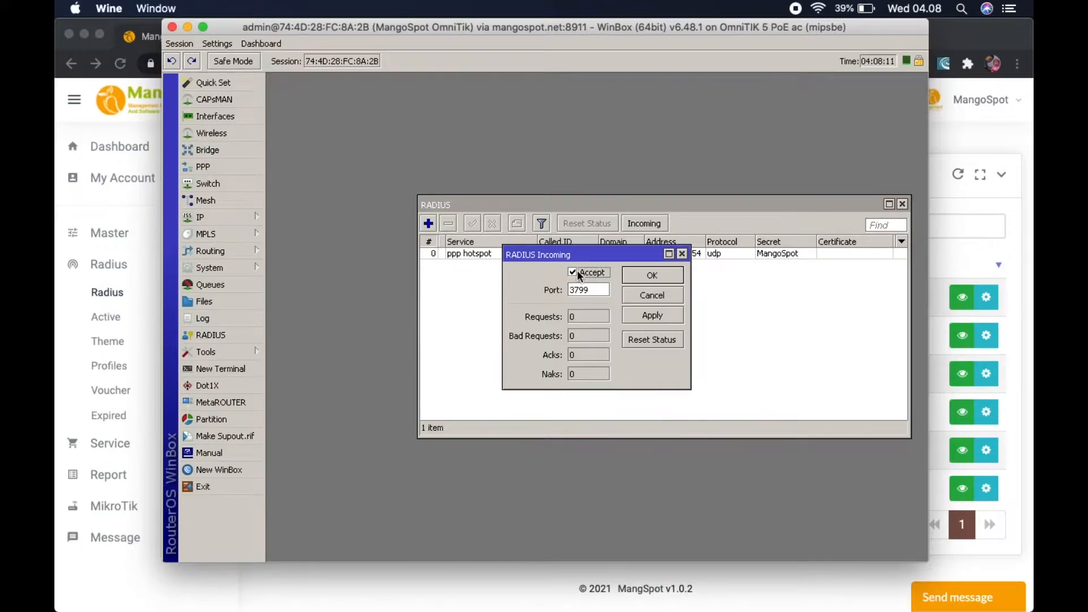
pyautogui.click(652, 275)
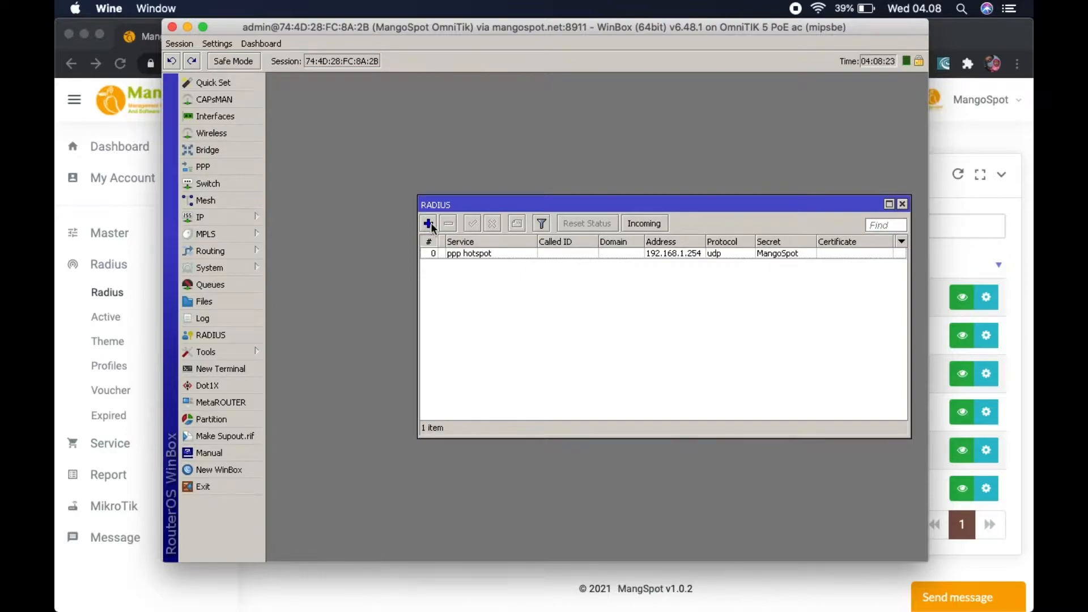
# - Check the server address and other settings of the router's ppp hotspot RADIUS entry, and confirm them
pyautogui.doubleClick(470, 253)
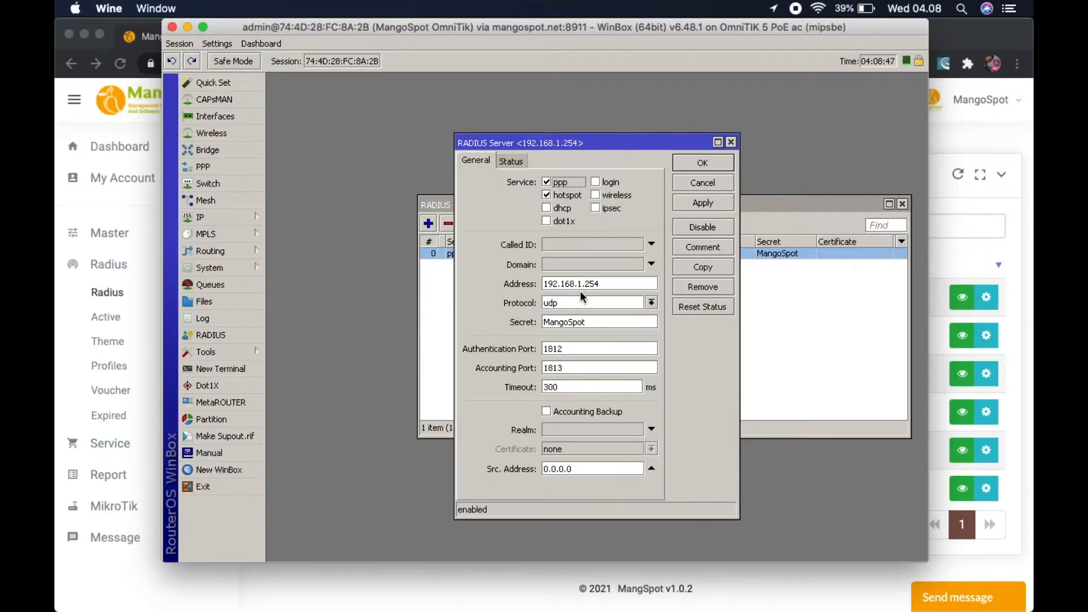
pyautogui.click(603, 284)
pyautogui.click(702, 164)
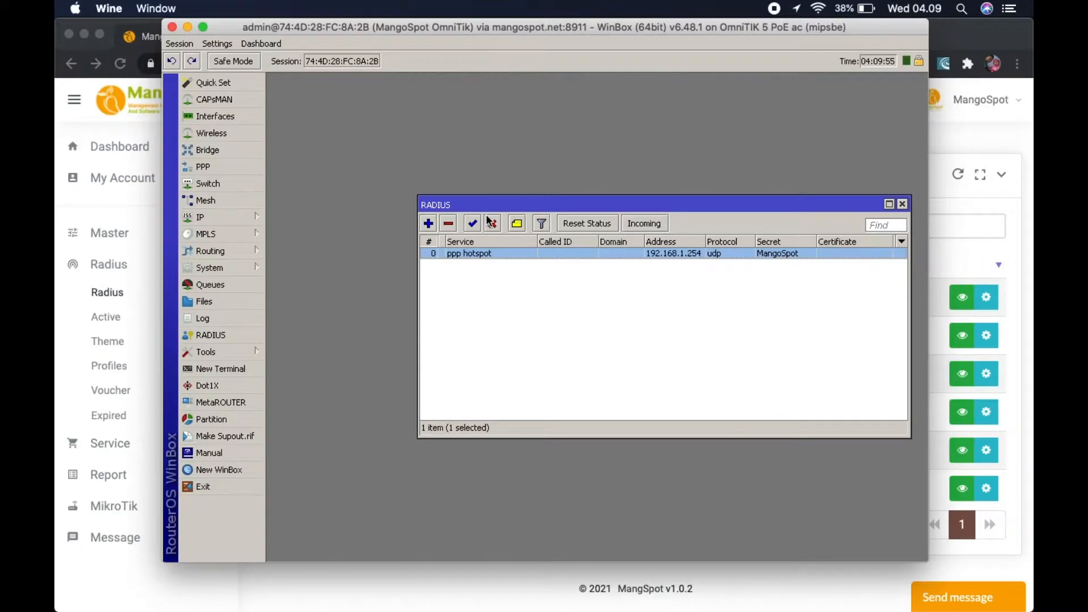
# - Switch back to MangoSpot in Chrome and review the table of active RADIUS users
pyautogui.click(122, 201)
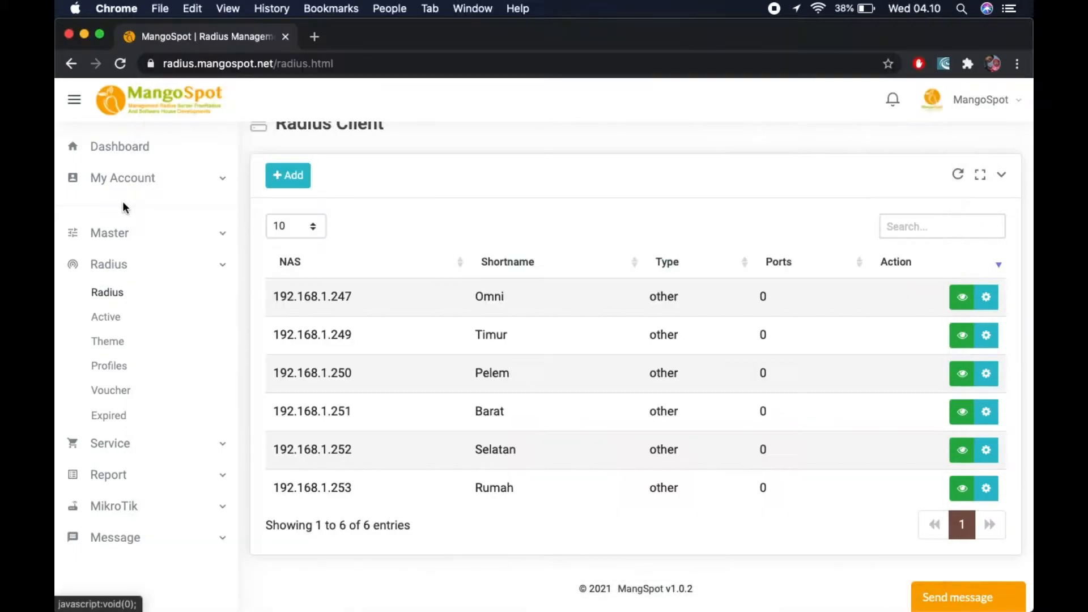
pyautogui.click(129, 323)
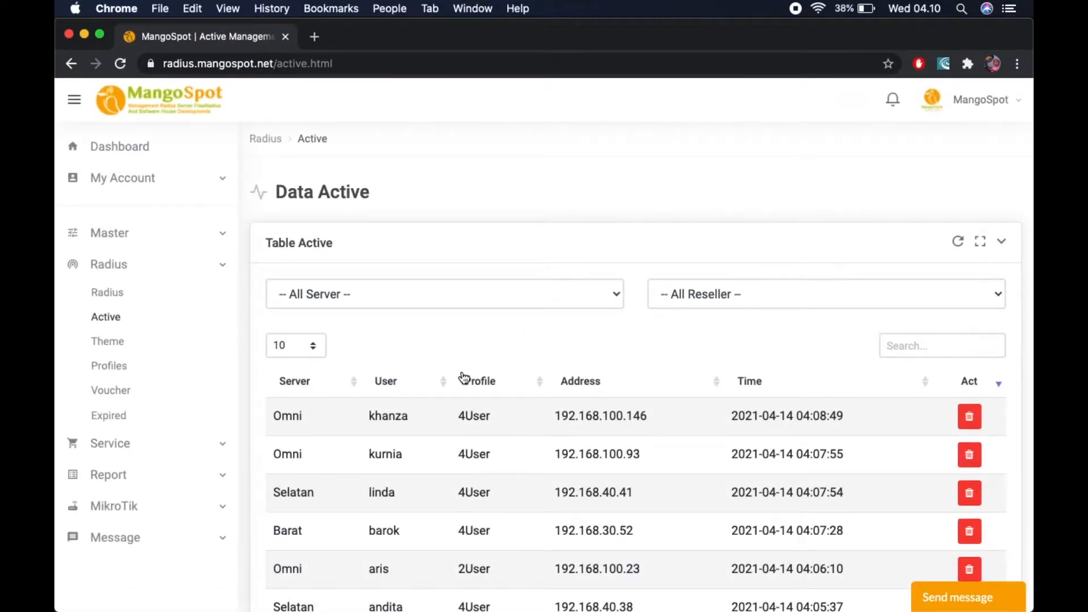
pyautogui.scroll(-3, 515, 425)
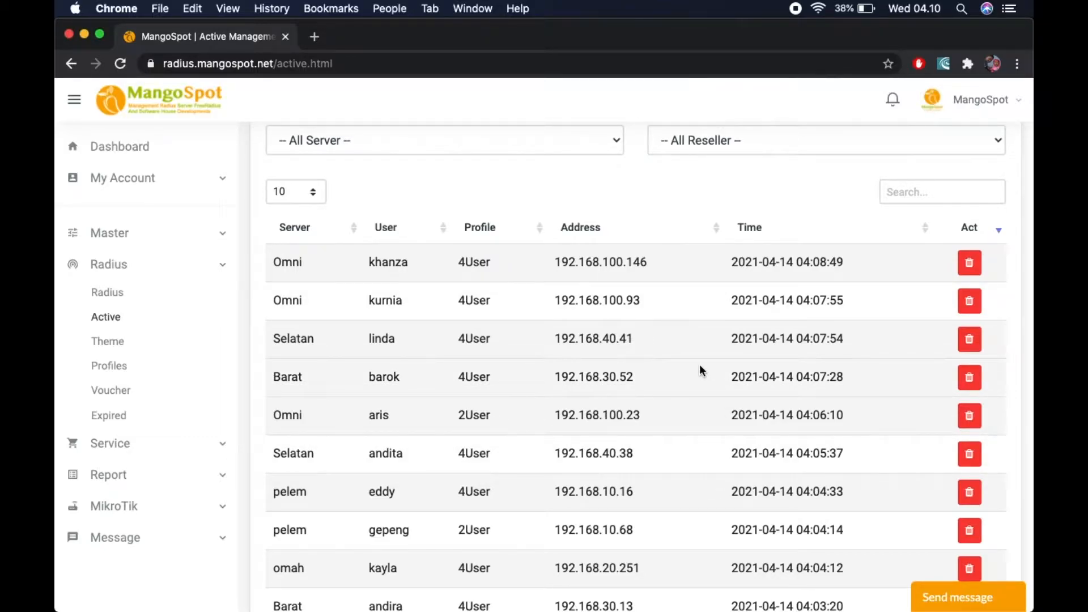
# - Filter the active users table by the Omni server and by the first listed reseller
pyautogui.click(612, 145)
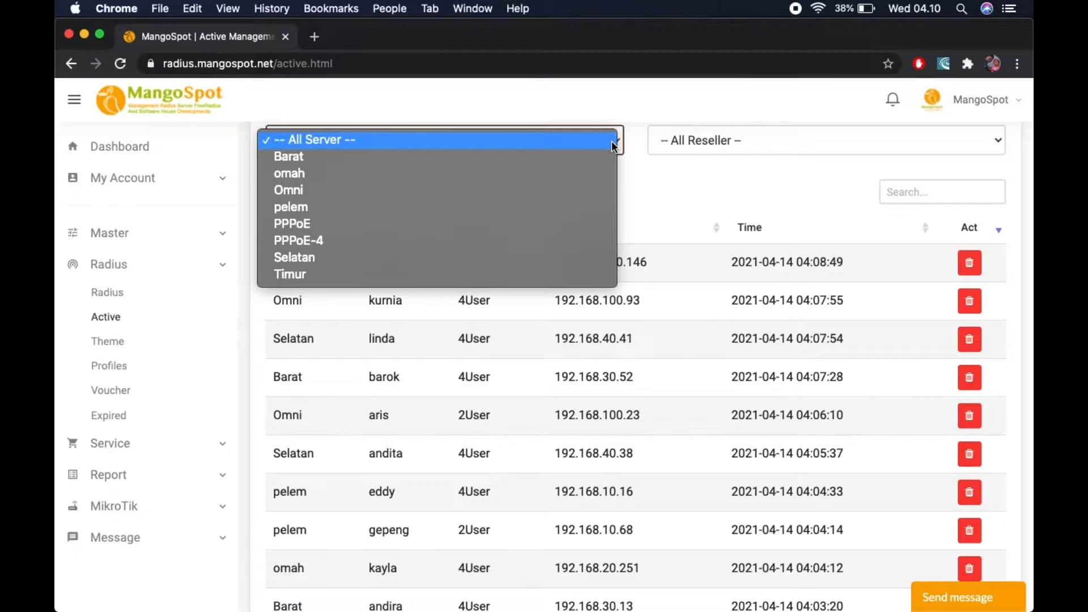
pyautogui.click(471, 192)
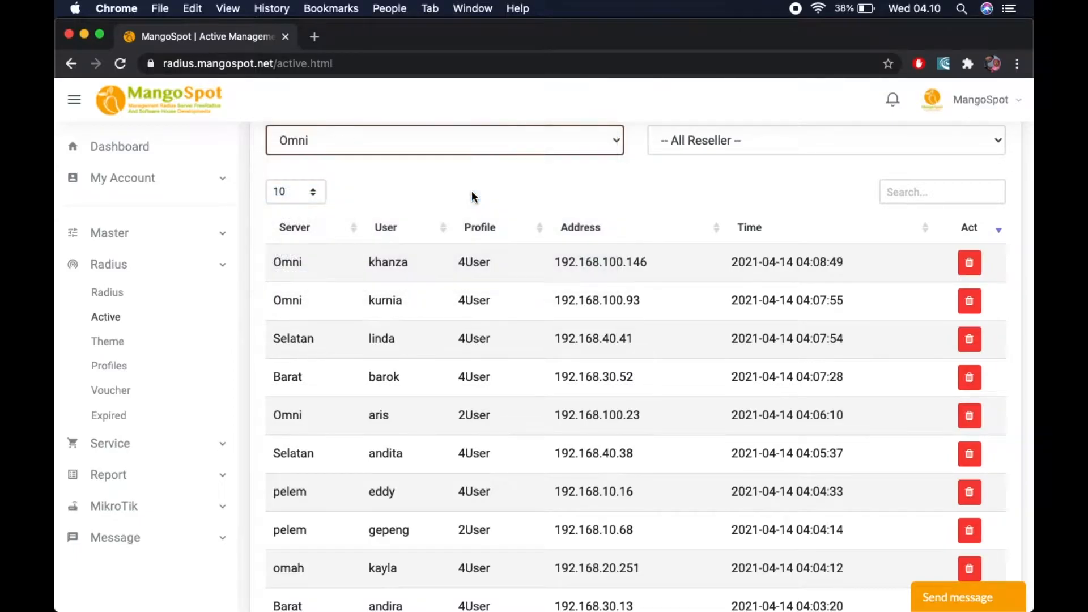
pyautogui.click(692, 140)
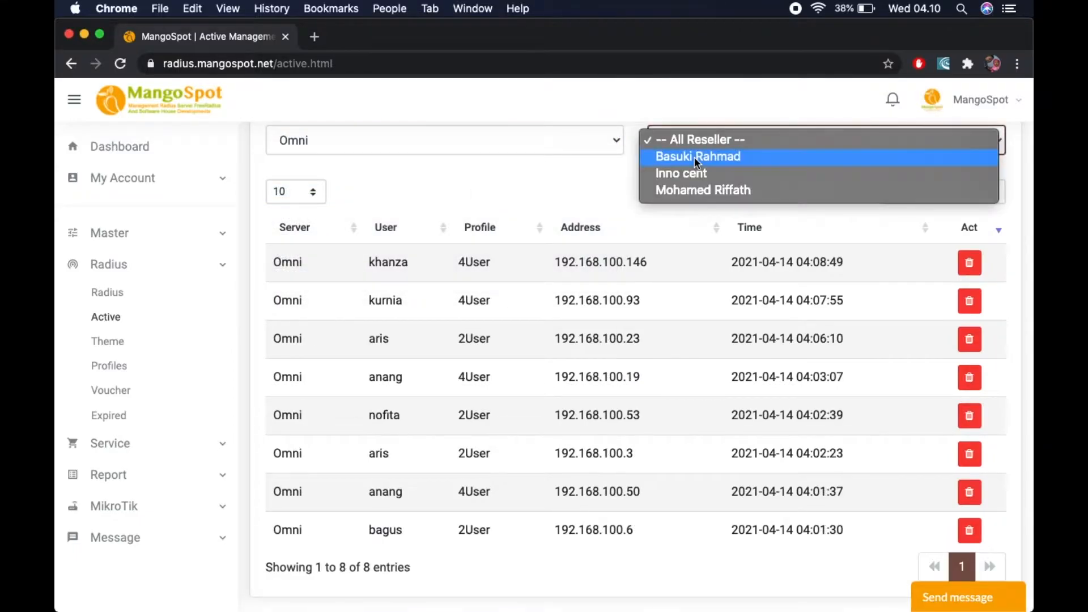
pyautogui.click(729, 158)
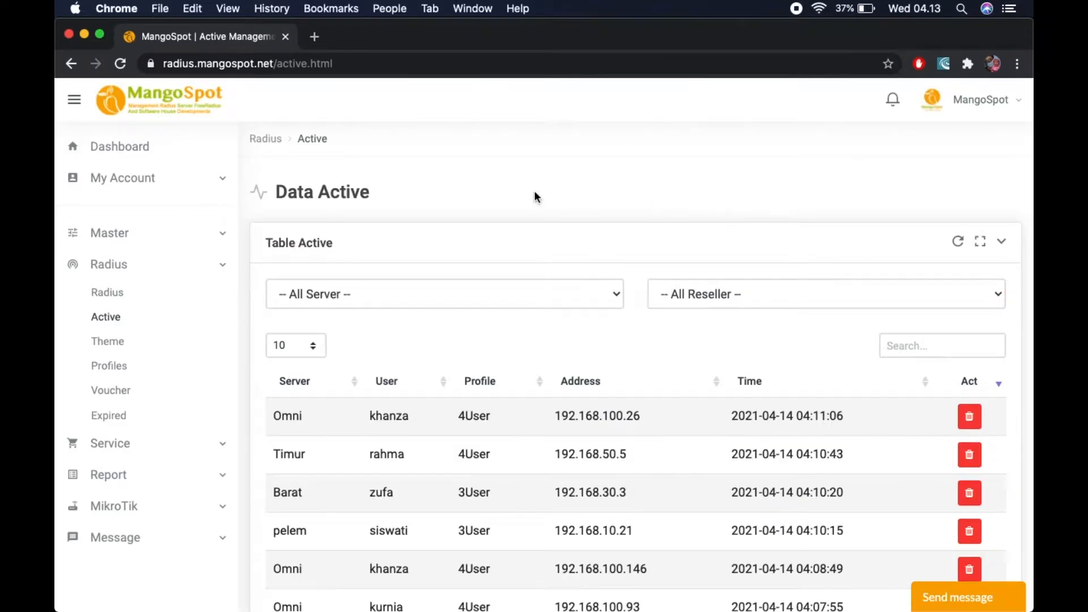
# - Open the RADIUS themes page and load the existing Voucher template
pyautogui.click(124, 344)
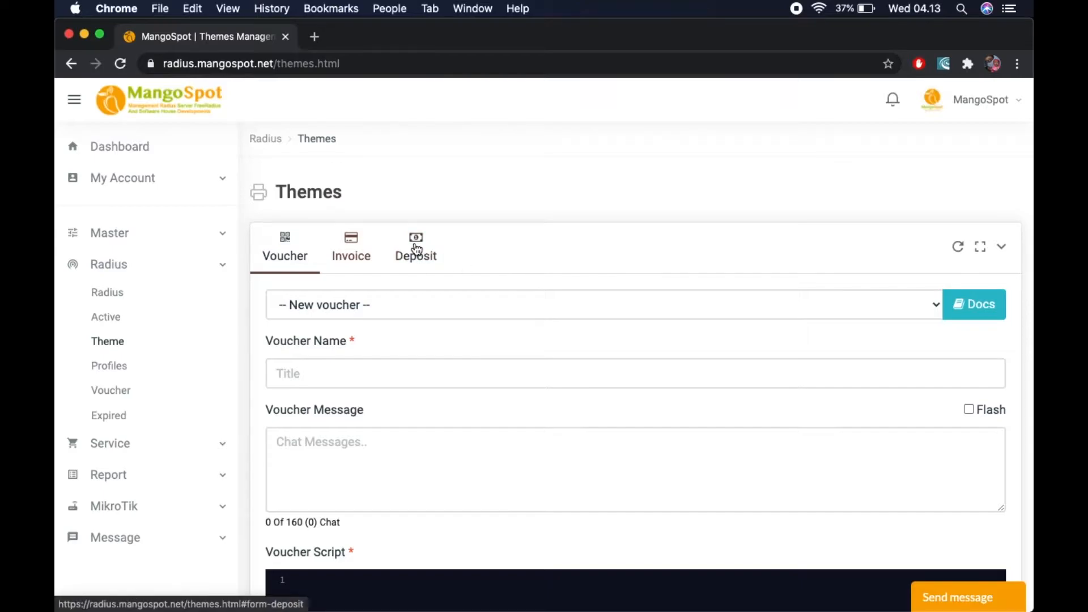
pyautogui.click(434, 305)
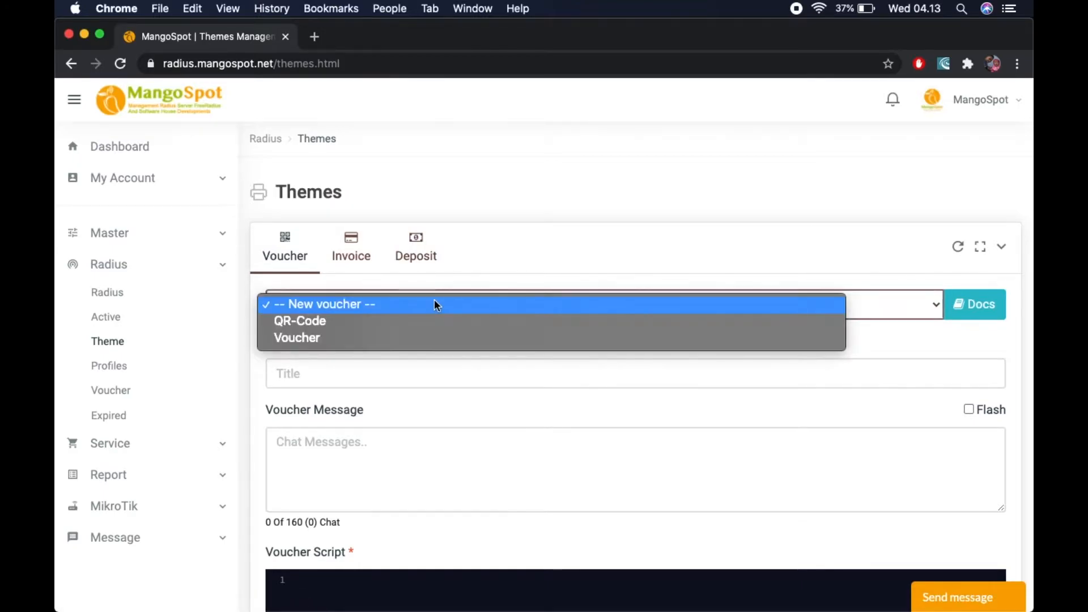
pyautogui.click(403, 339)
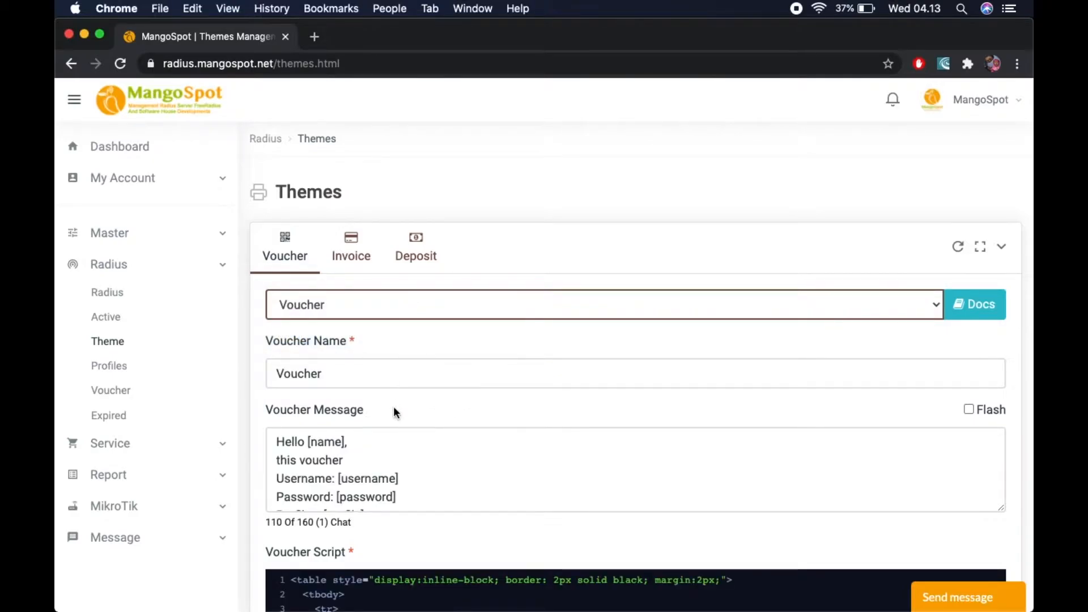
# - Examine the Voucher template's message text, HTML script and rendered preview
pyautogui.scroll(-5, 393, 411)
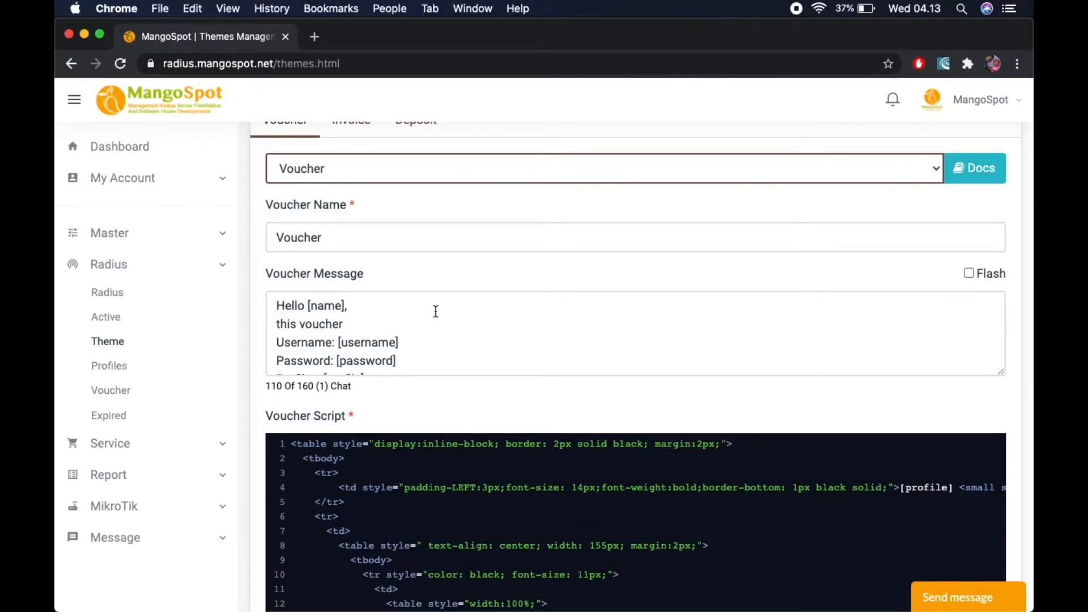
pyautogui.scroll(2, 419, 243)
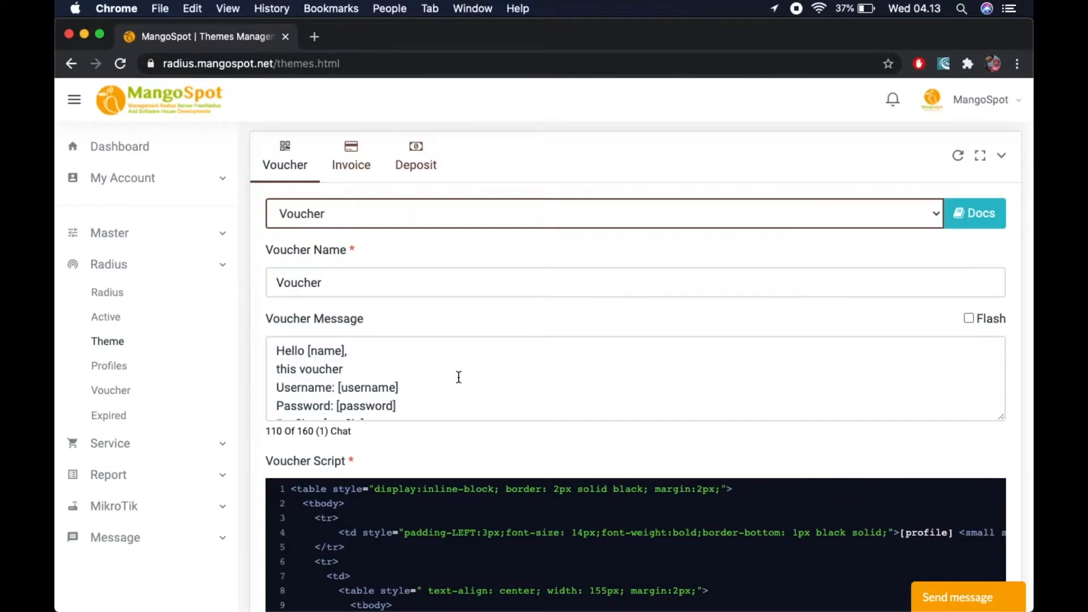
pyautogui.scroll(-2, 532, 376)
pyautogui.scroll(2, 532, 377)
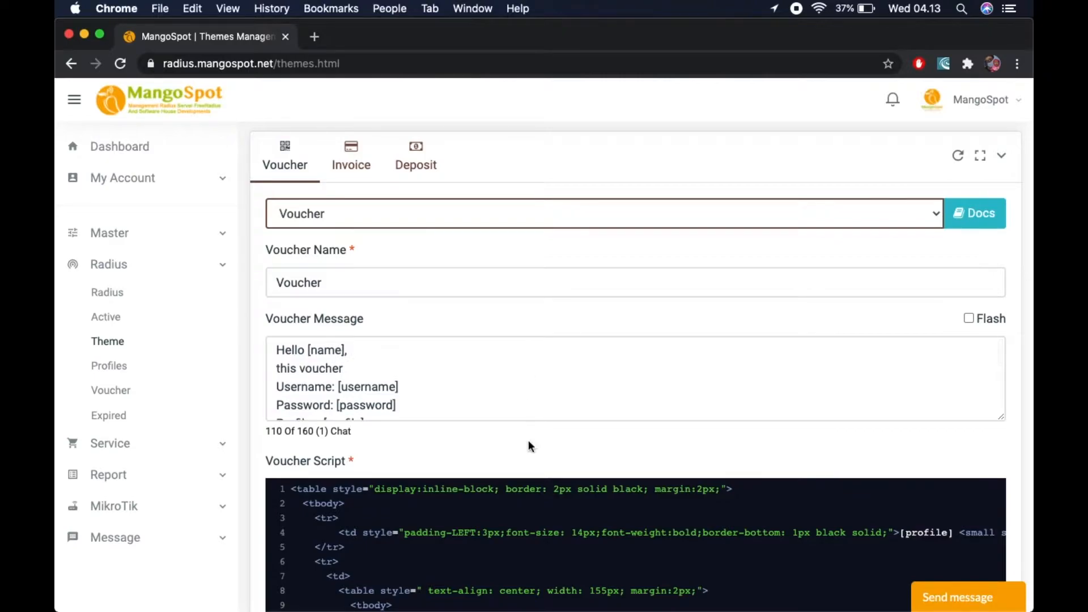
pyautogui.scroll(-4, 528, 450)
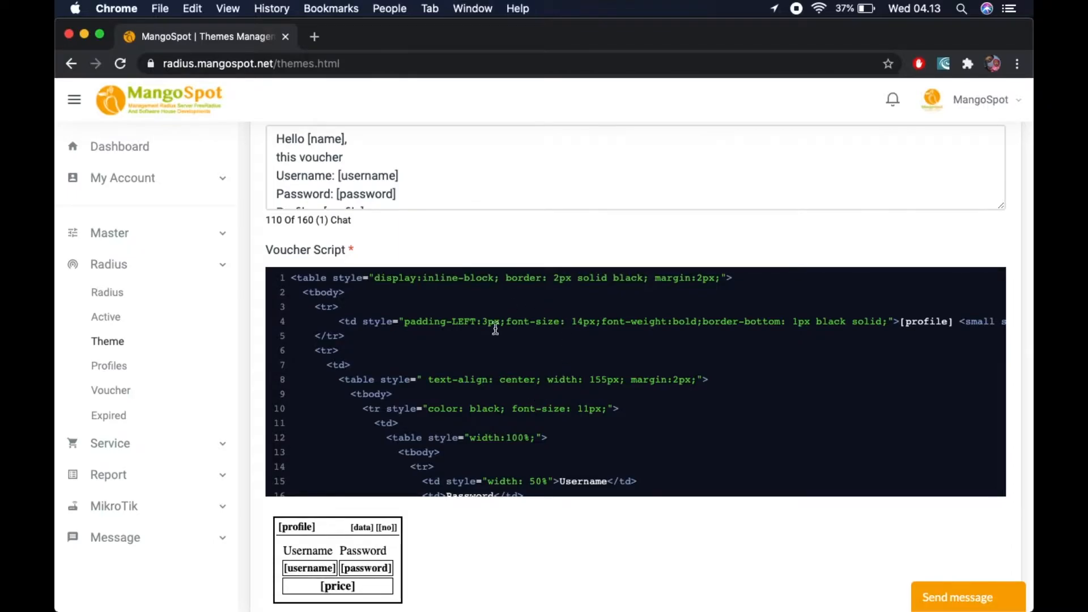
pyautogui.scroll(-3, 552, 346)
pyautogui.scroll(-3, 553, 345)
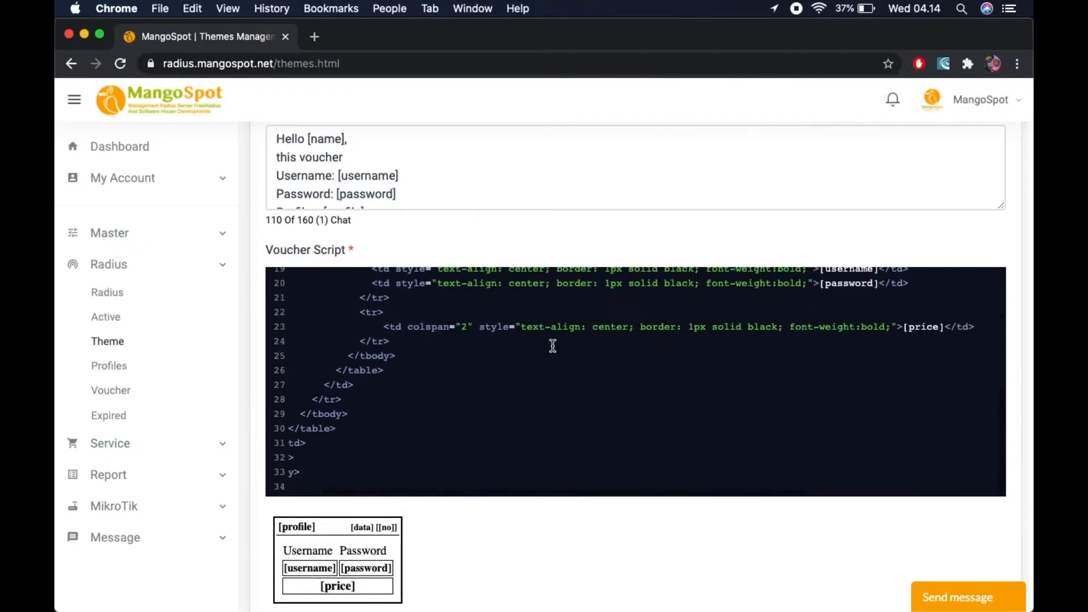
pyautogui.scroll(-3, 381, 564)
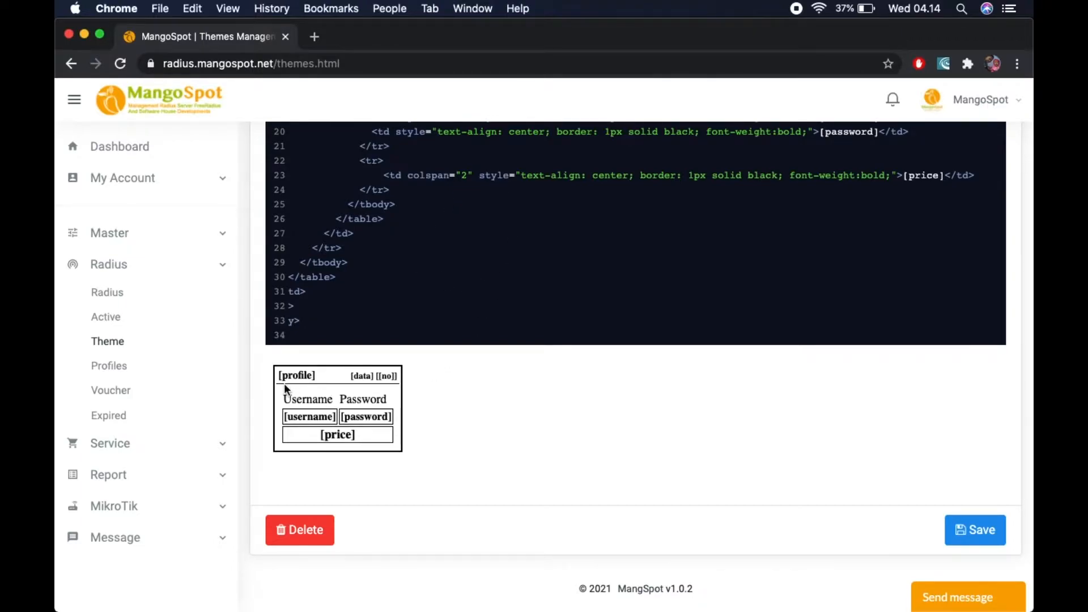
# - Consult the documentation of placeholder codes for voucher templates and close it
pyautogui.scroll(10, 478, 389)
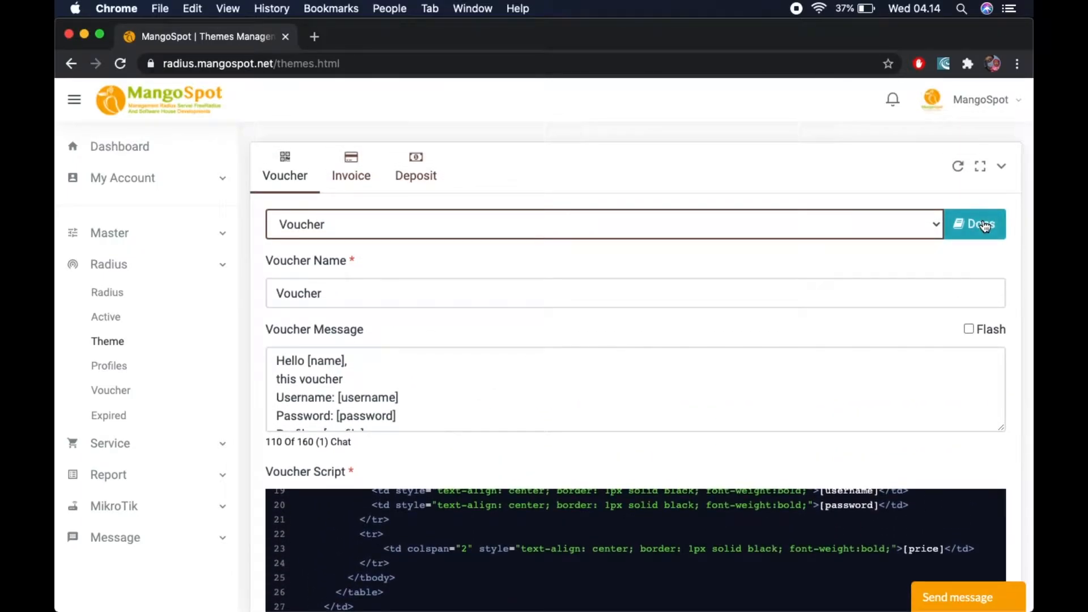
pyautogui.click(982, 220)
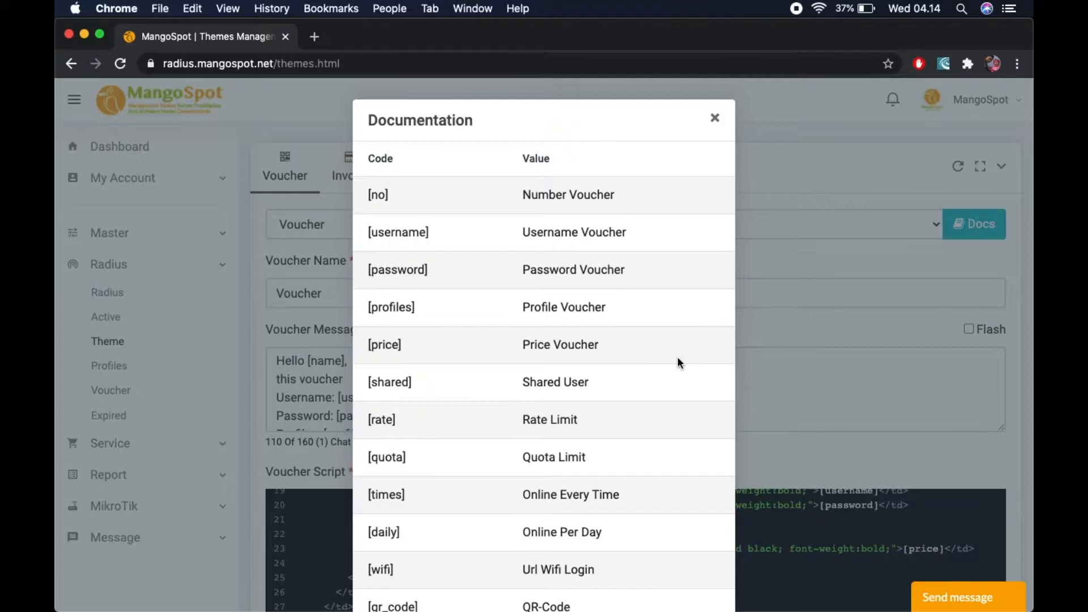
pyautogui.click(715, 122)
# - Start a new blank voucher theme and look over its empty name, message and script fields
pyautogui.scroll(-10, 736, 340)
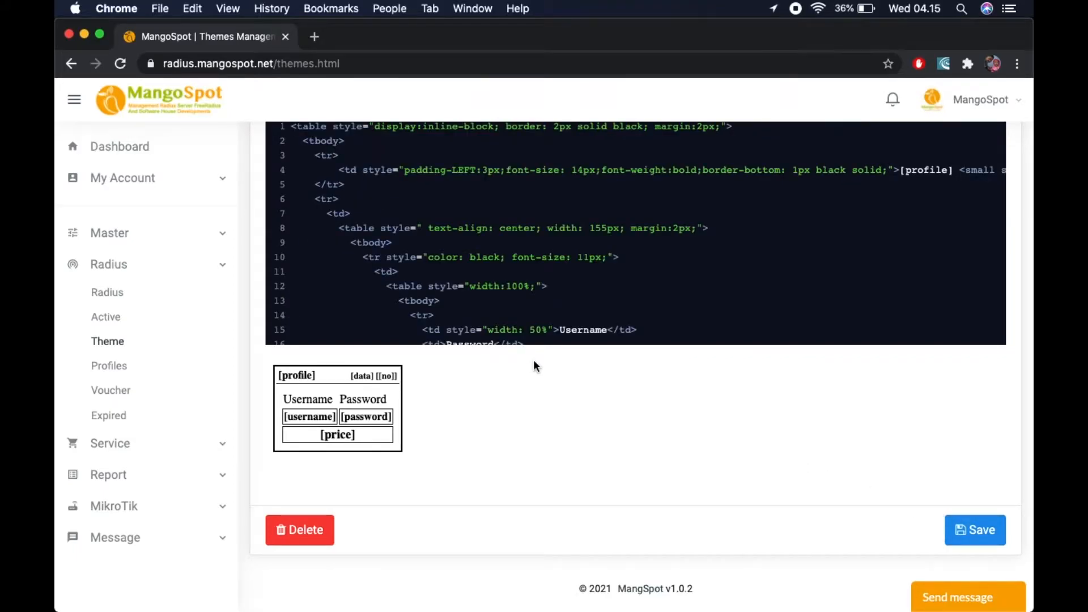
pyautogui.scroll(10, 532, 366)
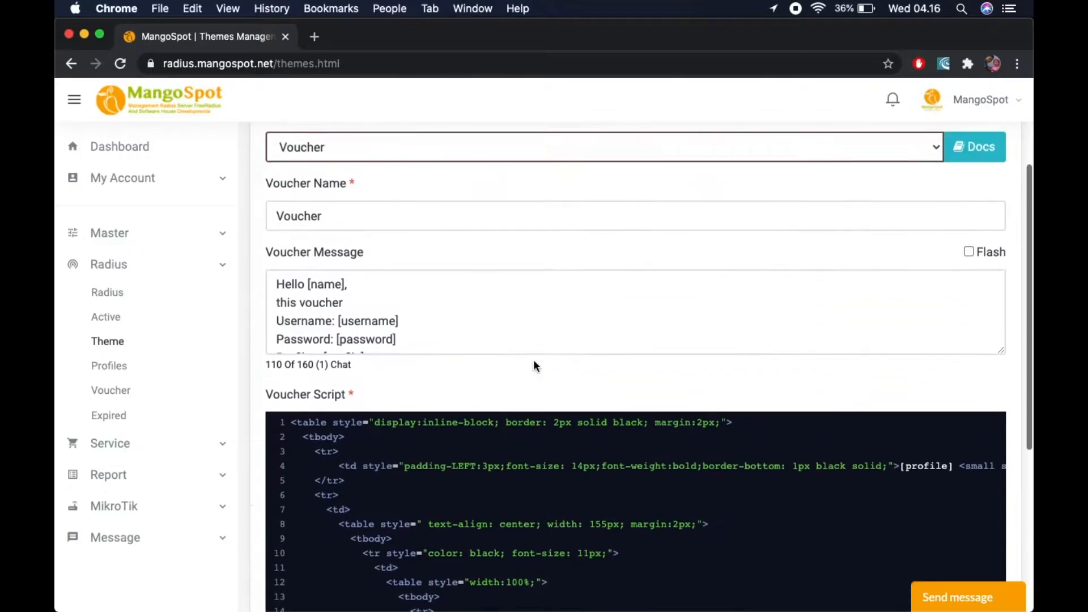
pyautogui.click(507, 302)
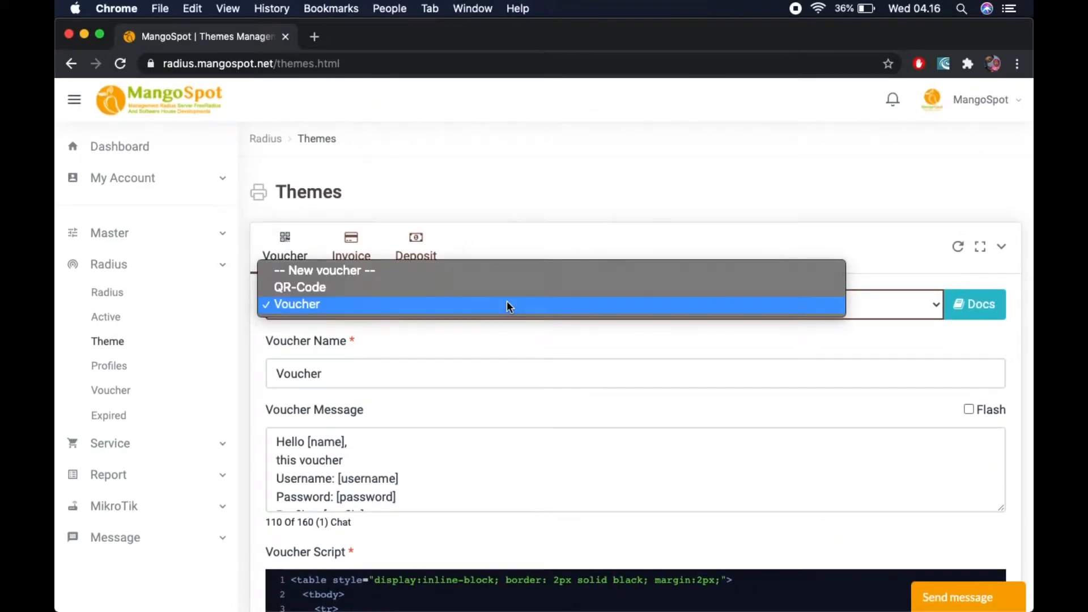
pyautogui.click(493, 271)
pyautogui.scroll(-3, 509, 392)
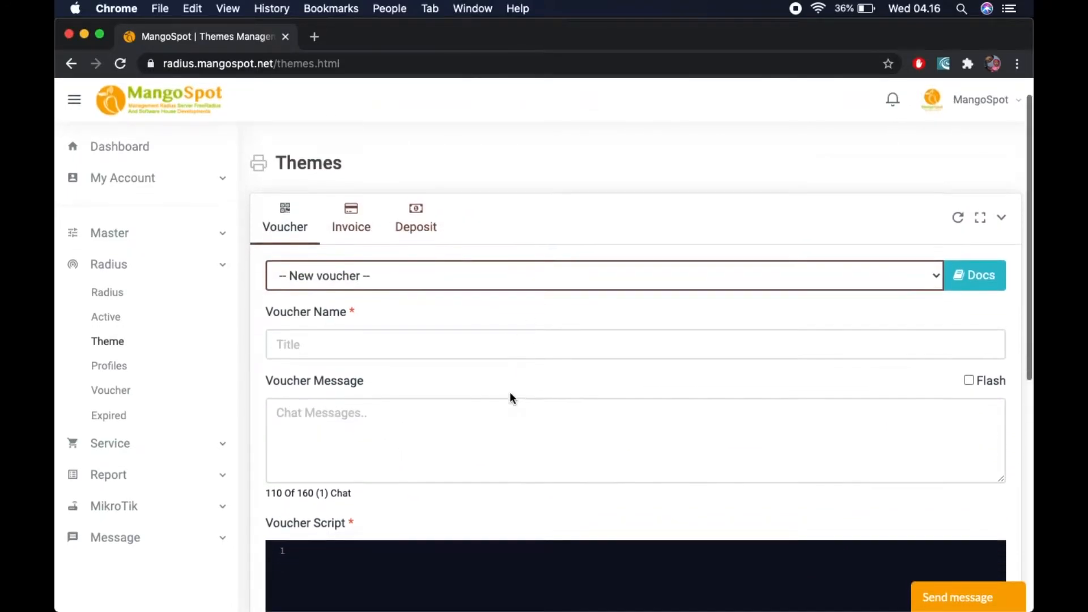
pyautogui.scroll(-5, 555, 521)
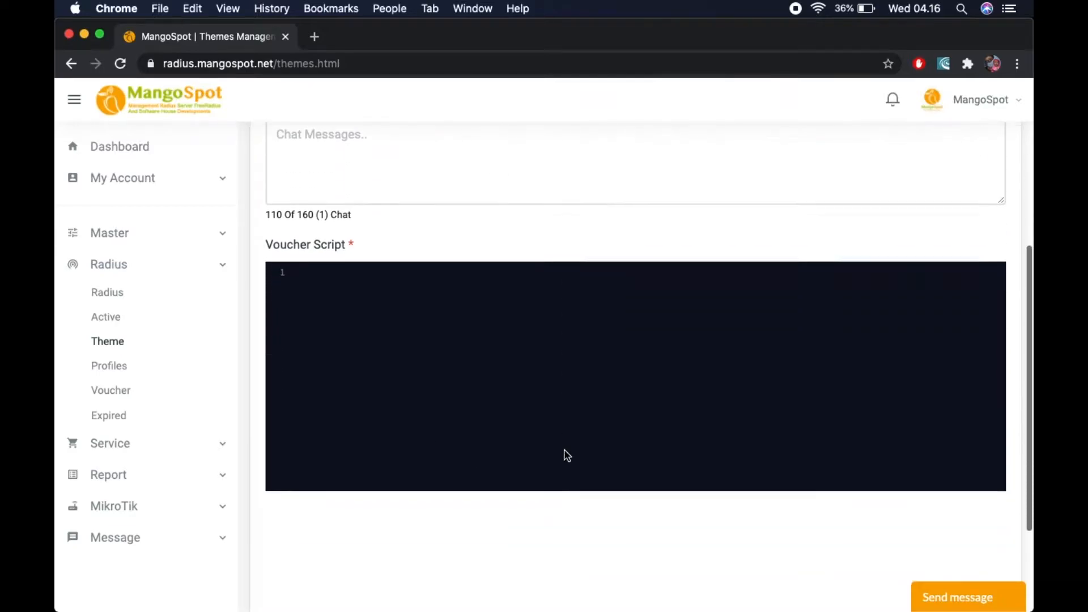
pyautogui.scroll(5, 565, 455)
pyautogui.scroll(1, 567, 455)
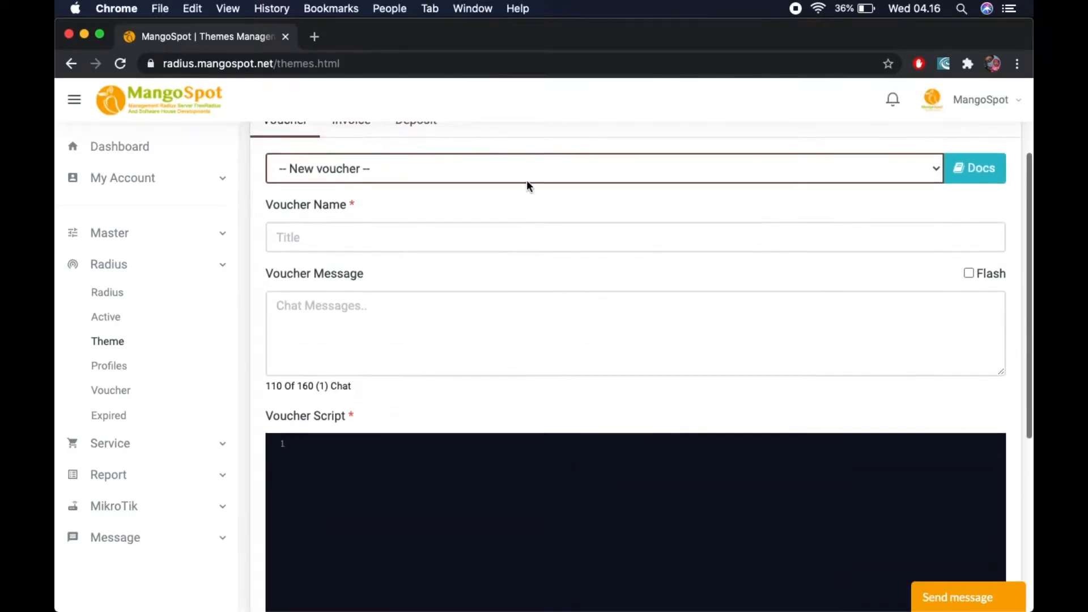
# - Load the existing Voucher template again and review its script and rendered preview
pyautogui.click(480, 173)
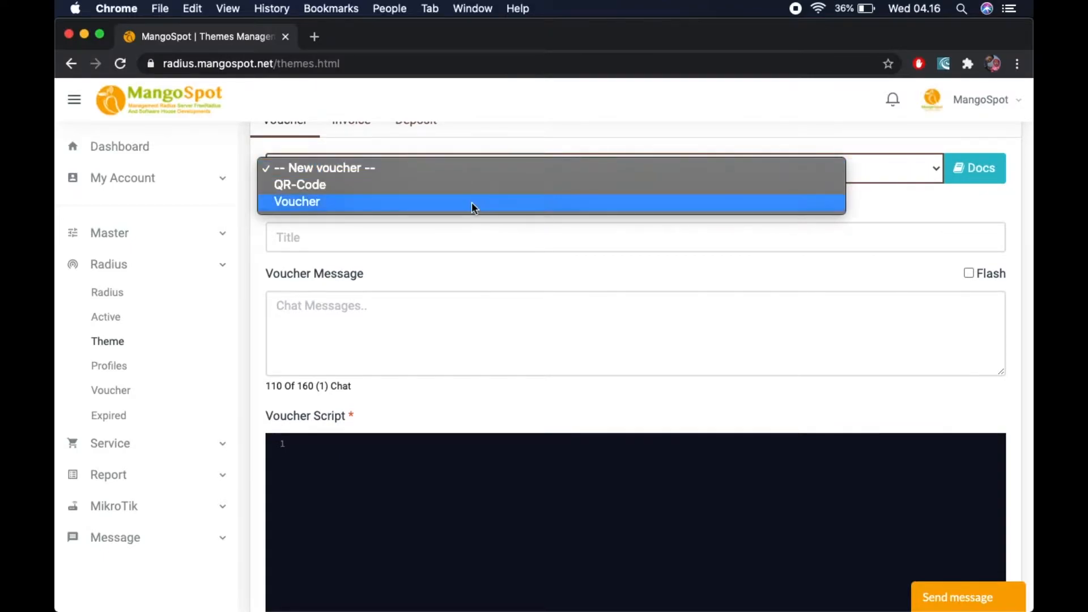
pyautogui.click(453, 203)
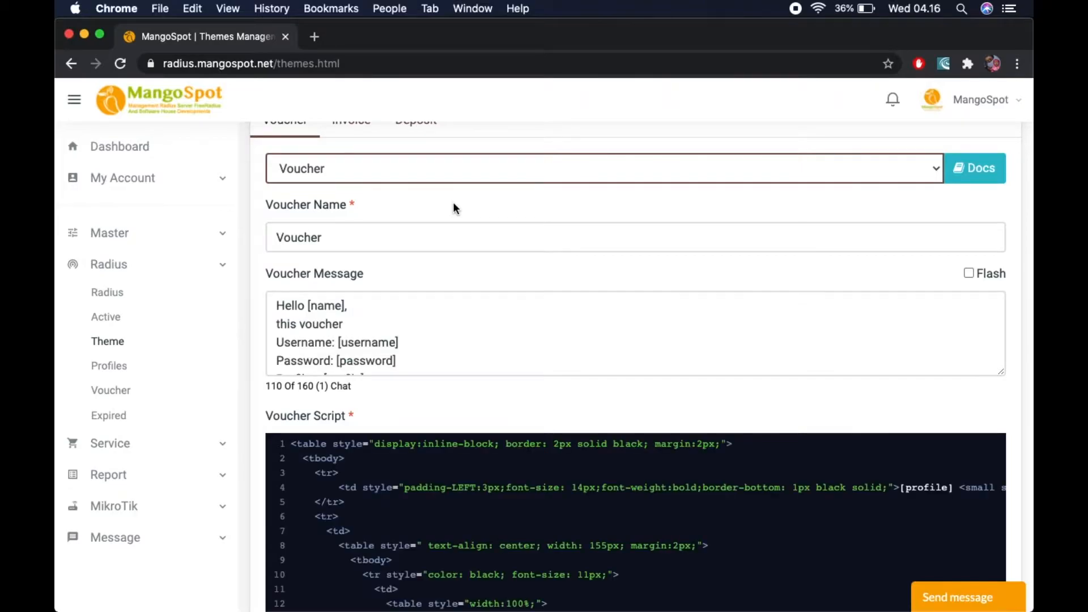
pyautogui.scroll(-6, 453, 201)
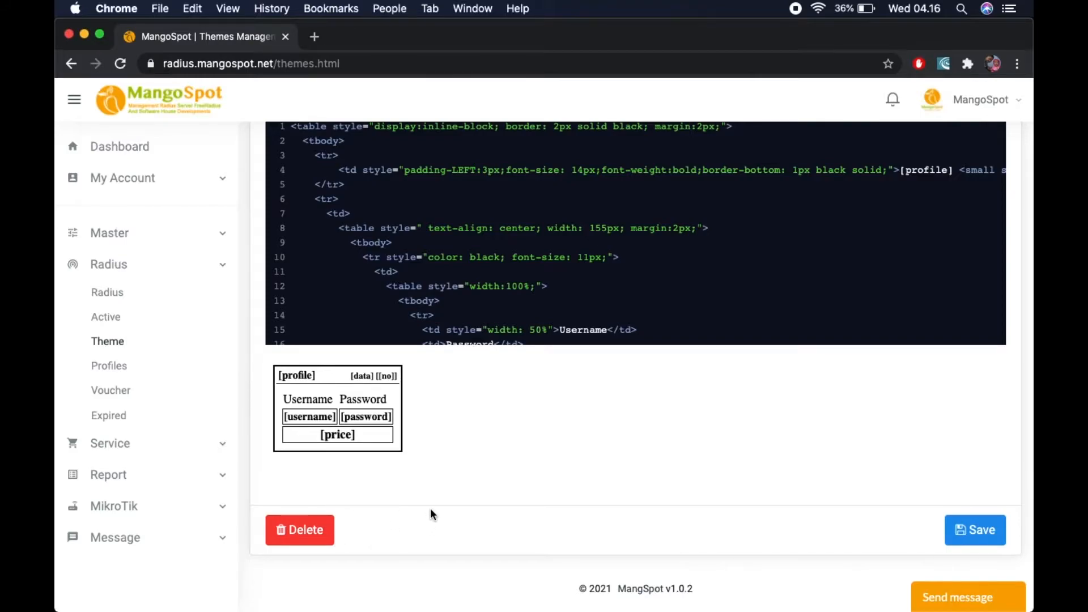
pyautogui.scroll(7, 579, 367)
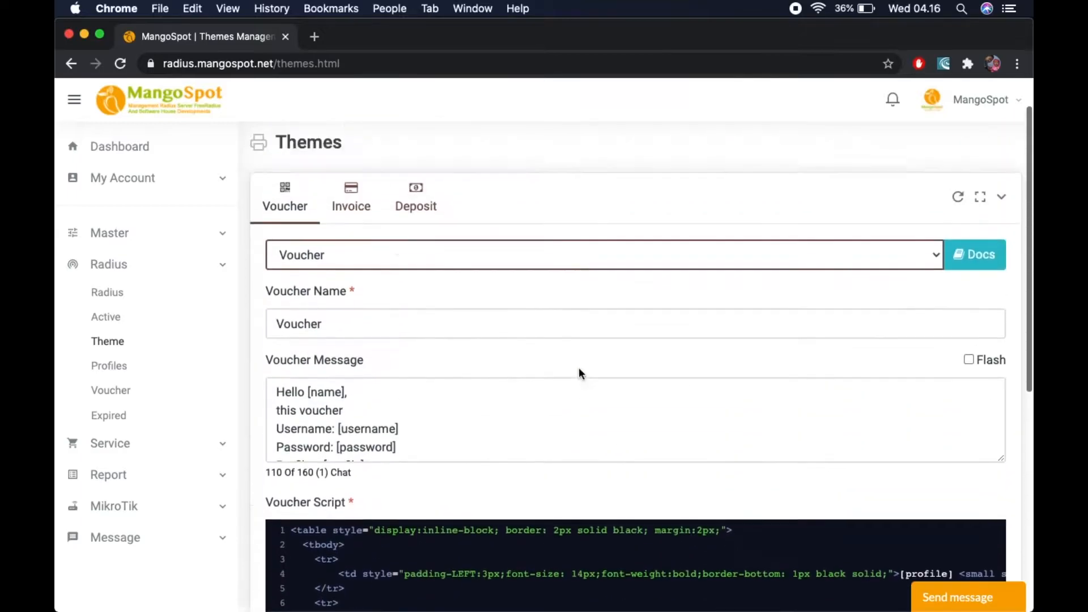
# - View the blank invoice theme form and switch to the deposit theme form
pyautogui.click(352, 252)
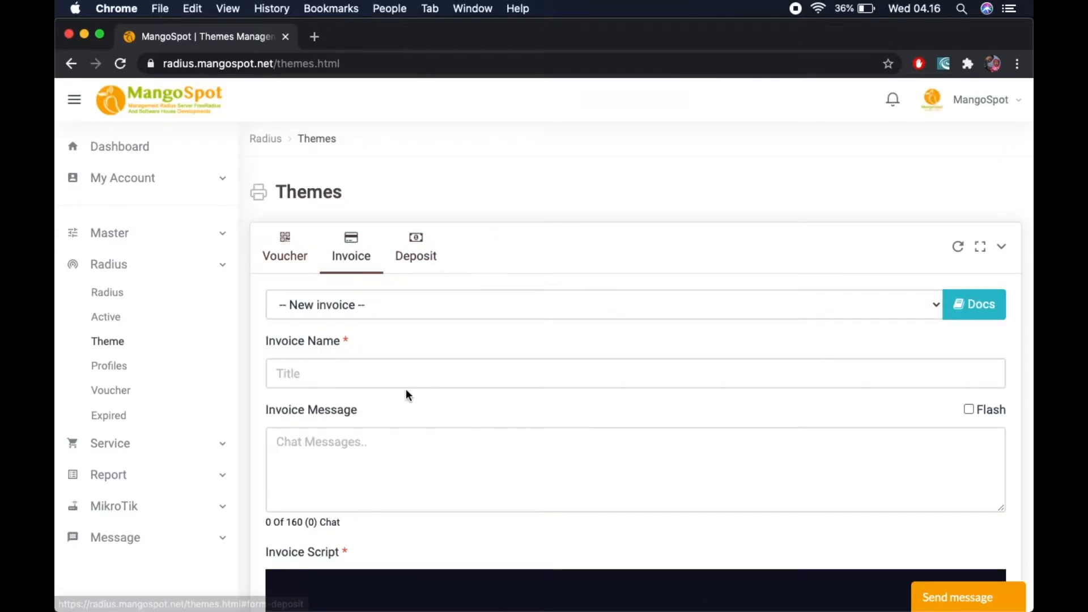
pyautogui.scroll(-3, 405, 388)
pyautogui.scroll(2, 406, 388)
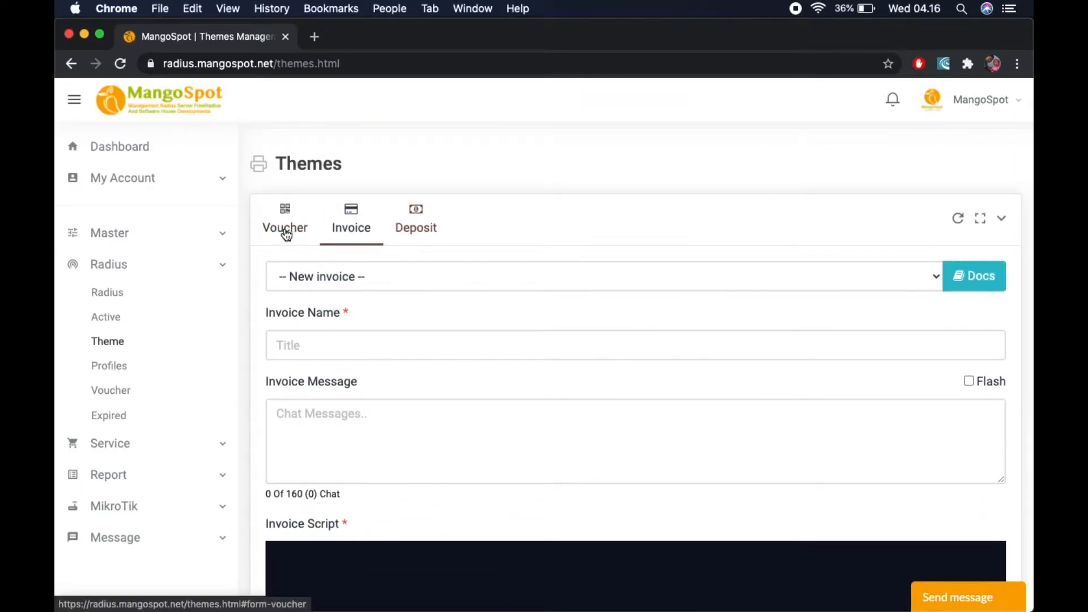
pyautogui.click(430, 231)
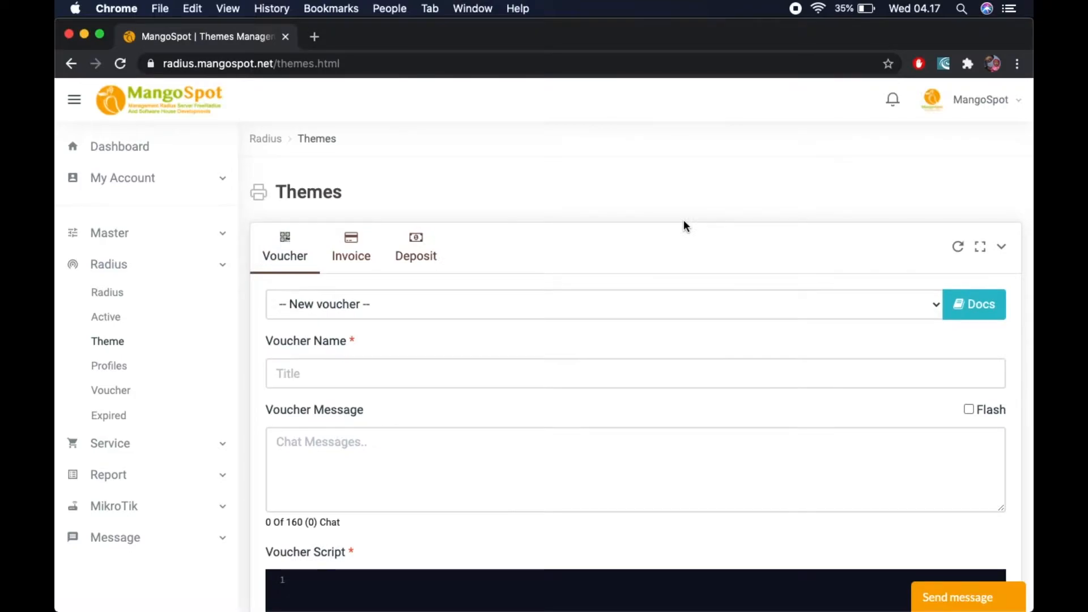
# - Open the 1Day profile for editing from the RADIUS profiles list and go through its name, shared user and access period fields
pyautogui.click(124, 374)
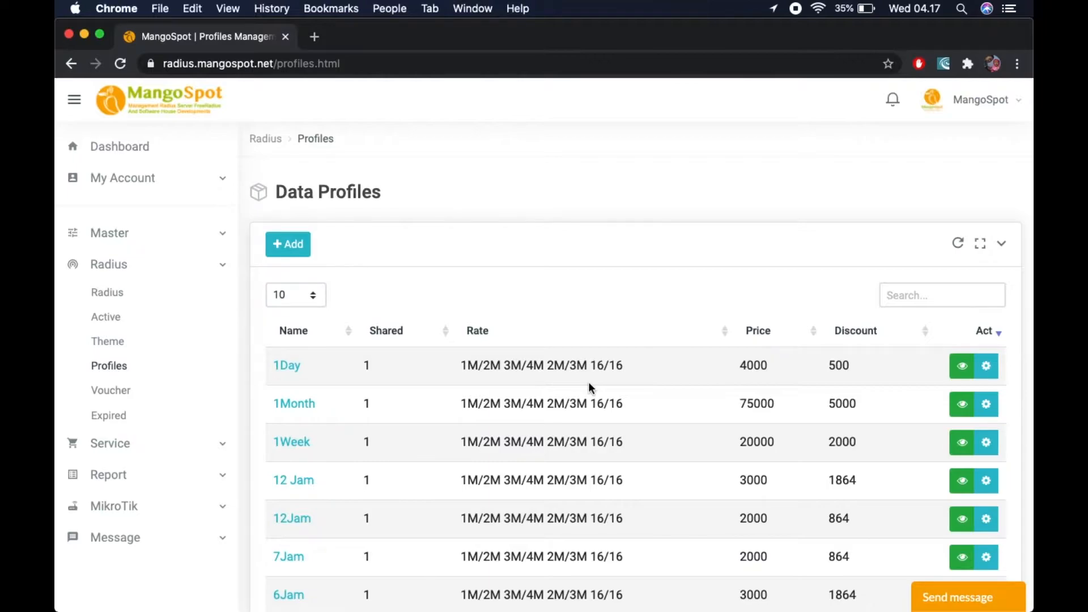
pyautogui.scroll(-2, 588, 382)
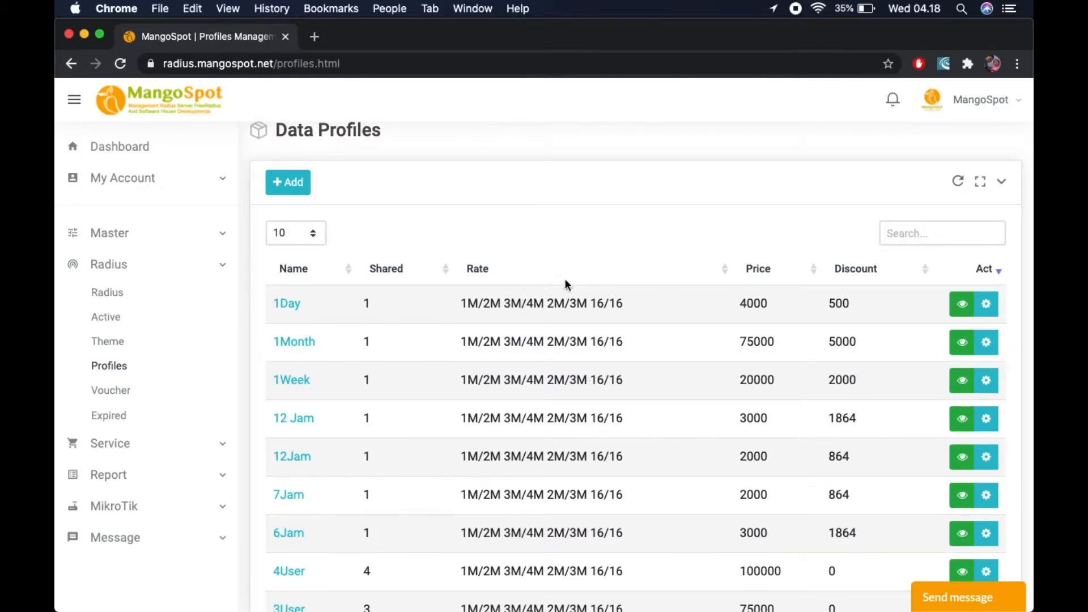
pyautogui.click(995, 316)
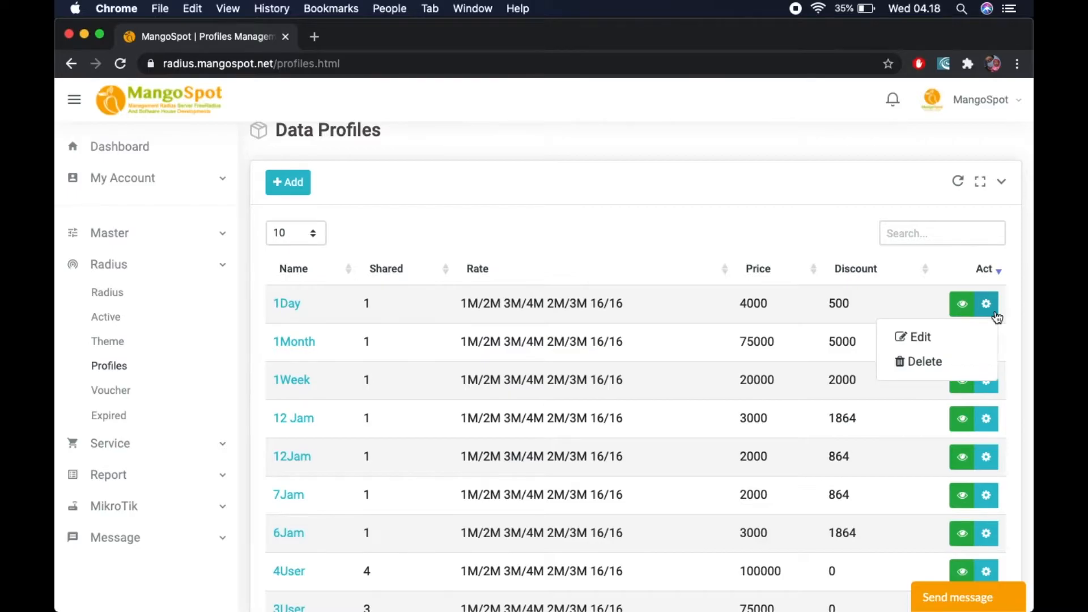
pyautogui.click(930, 337)
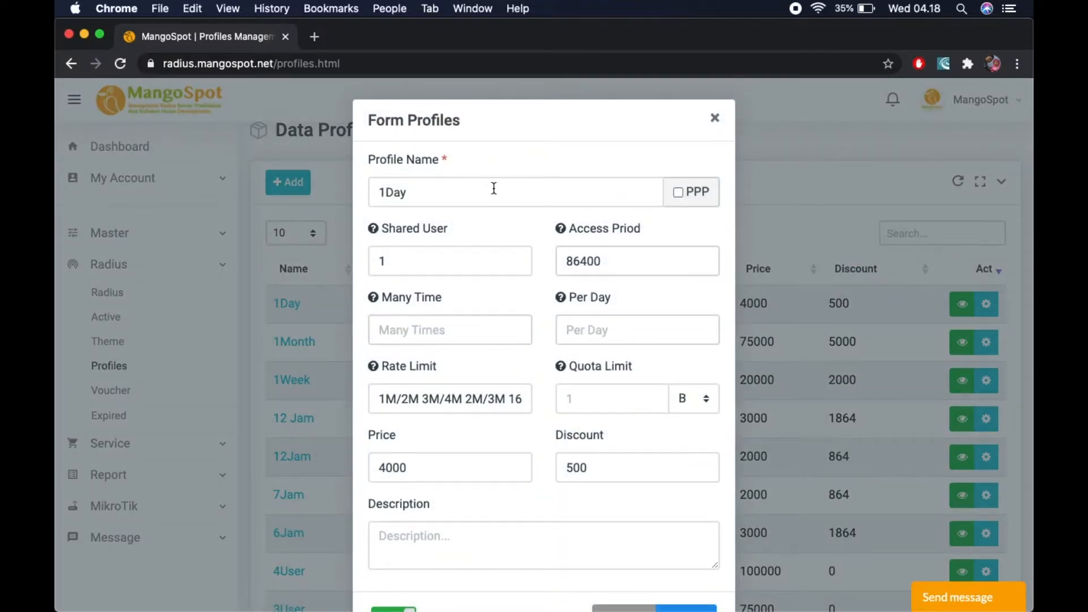
pyautogui.click(458, 186)
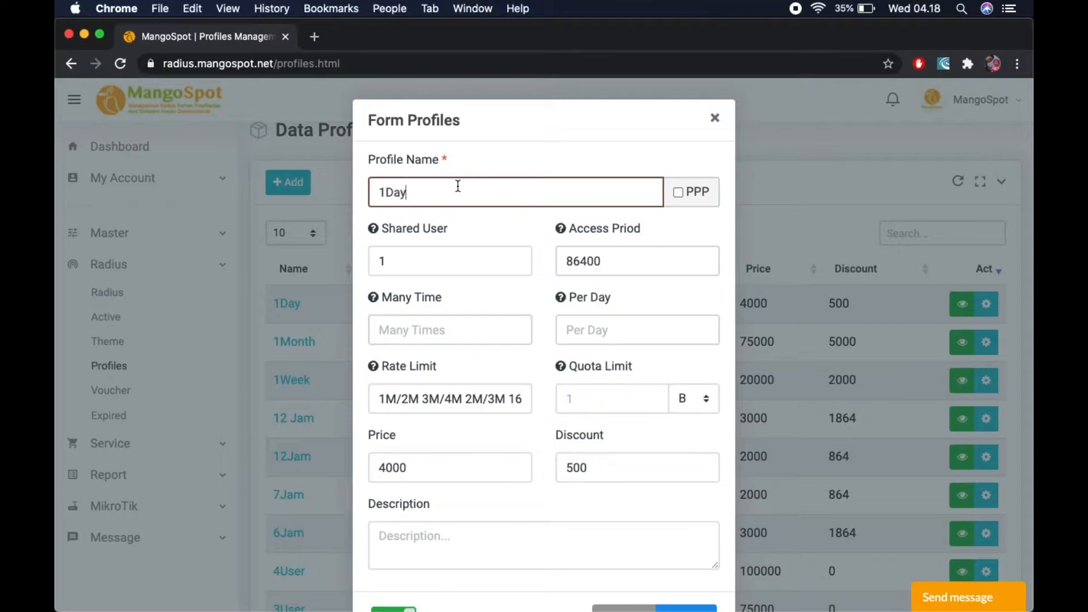
pyautogui.click(459, 256)
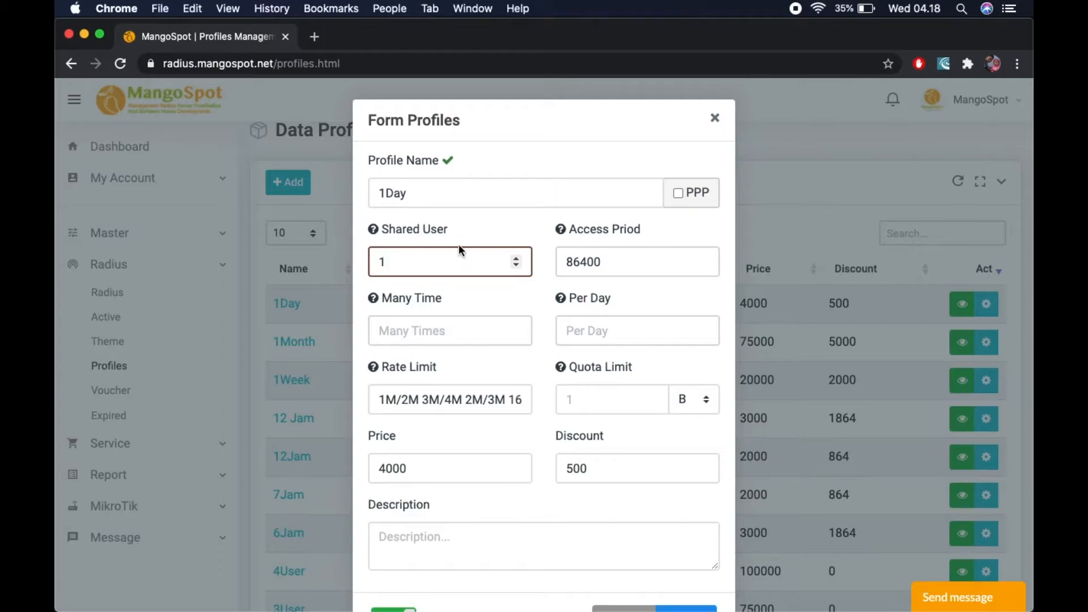
pyautogui.click(642, 259)
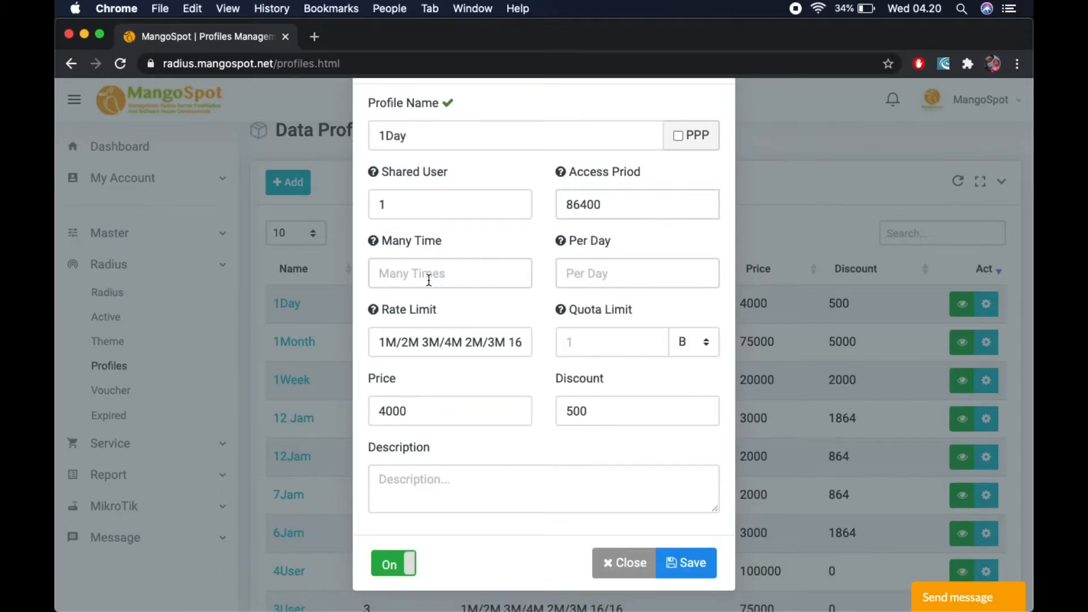
# - Set the 1Day profile's Many Time allowance to 2 hours
pyautogui.click(429, 279)
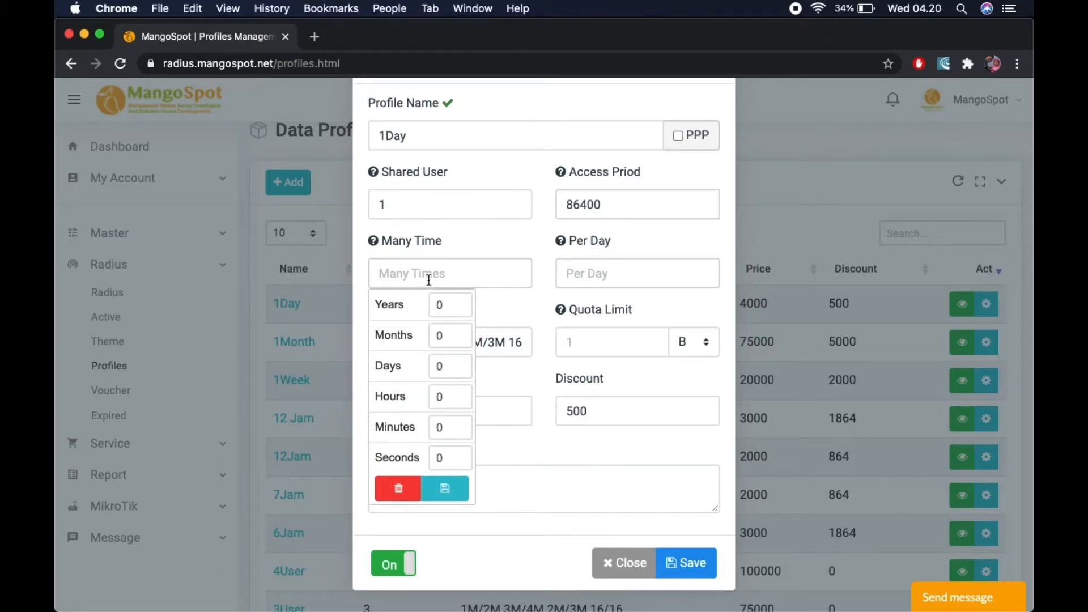
pyautogui.click(447, 396)
pyautogui.press('BackSpace')
pyautogui.write('2')
pyautogui.click(464, 498)
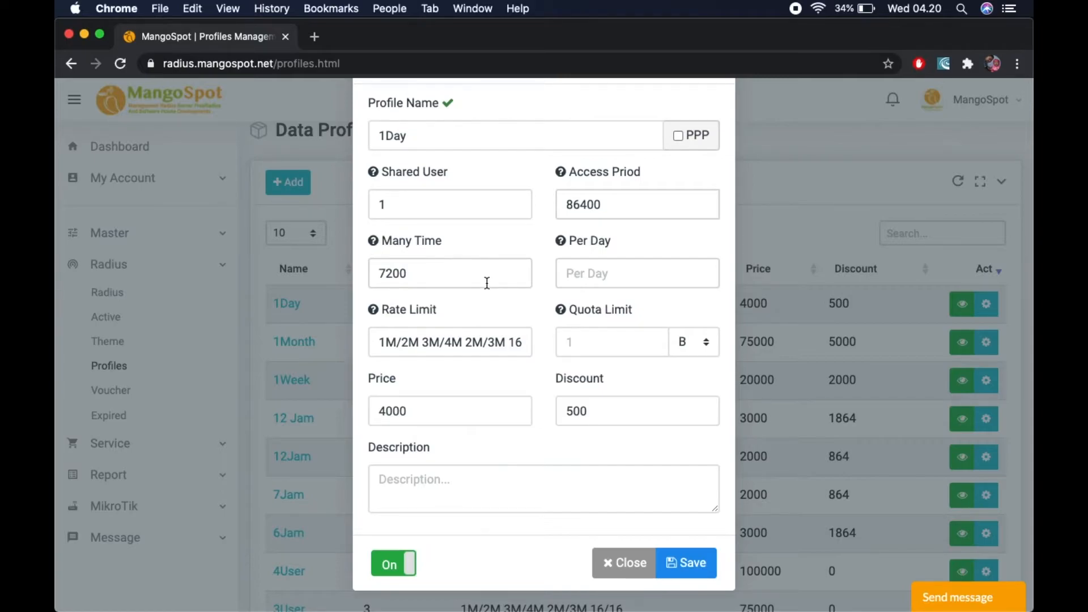
# - Set the 1Day profile's Per Day allowance to 3 hours
pyautogui.click(599, 274)
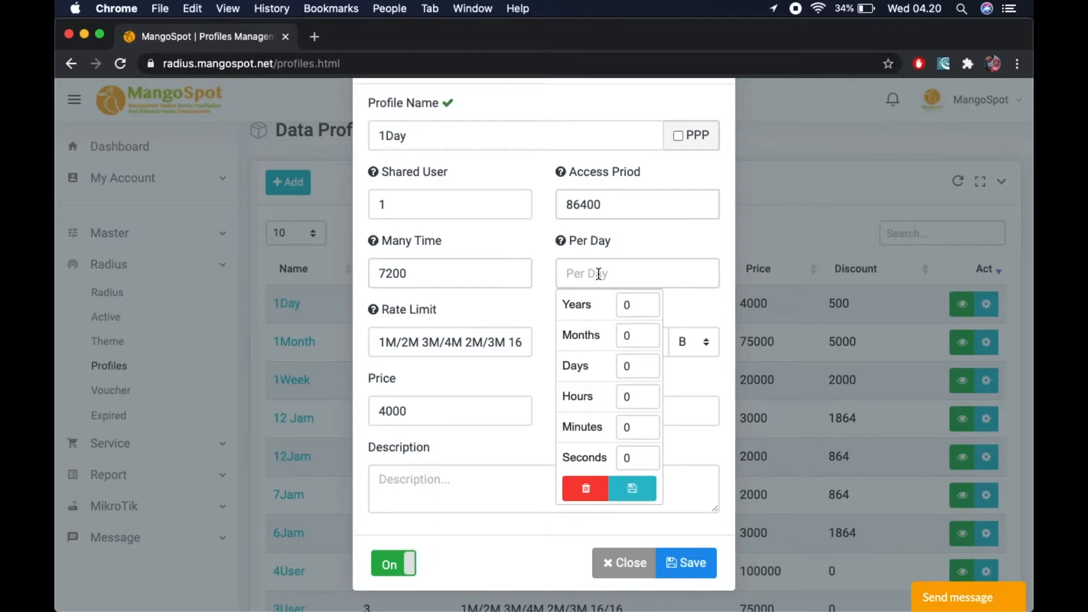
pyautogui.click(632, 391)
pyautogui.press('BackSpace')
pyautogui.write('3')
pyautogui.click(634, 489)
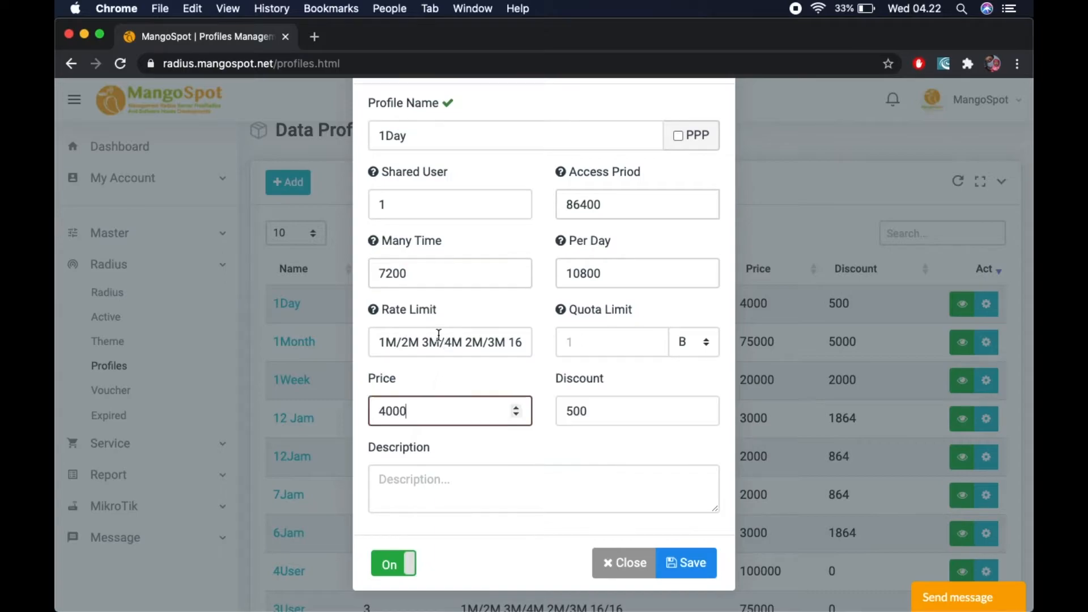
# - Check the format help for the rate limit, leave the quota limit empty and save the 1Day profile
pyautogui.click(438, 335)
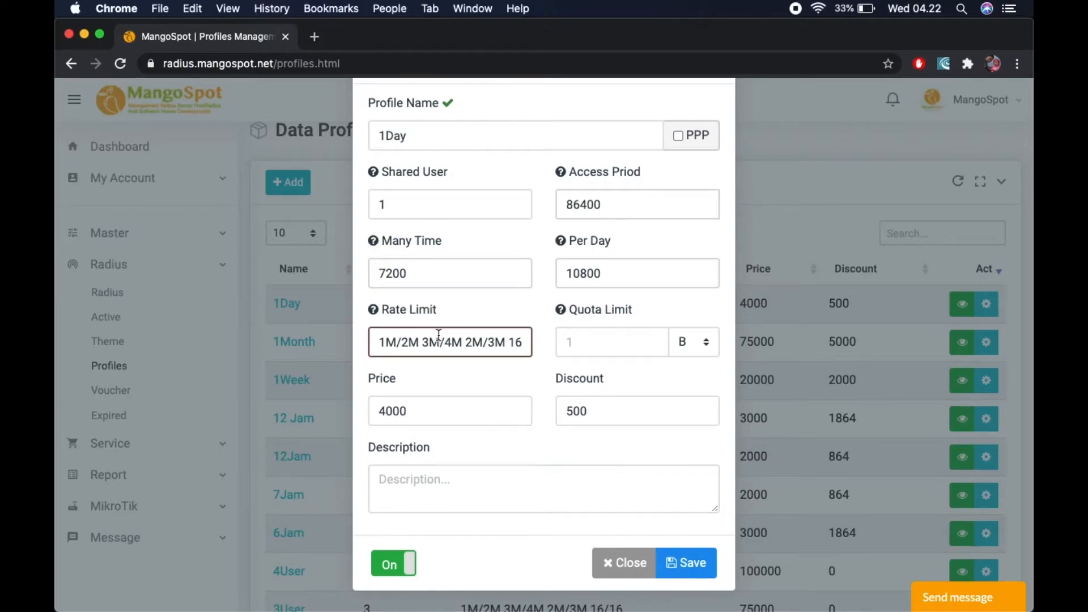
pyautogui.moveTo(376, 312)
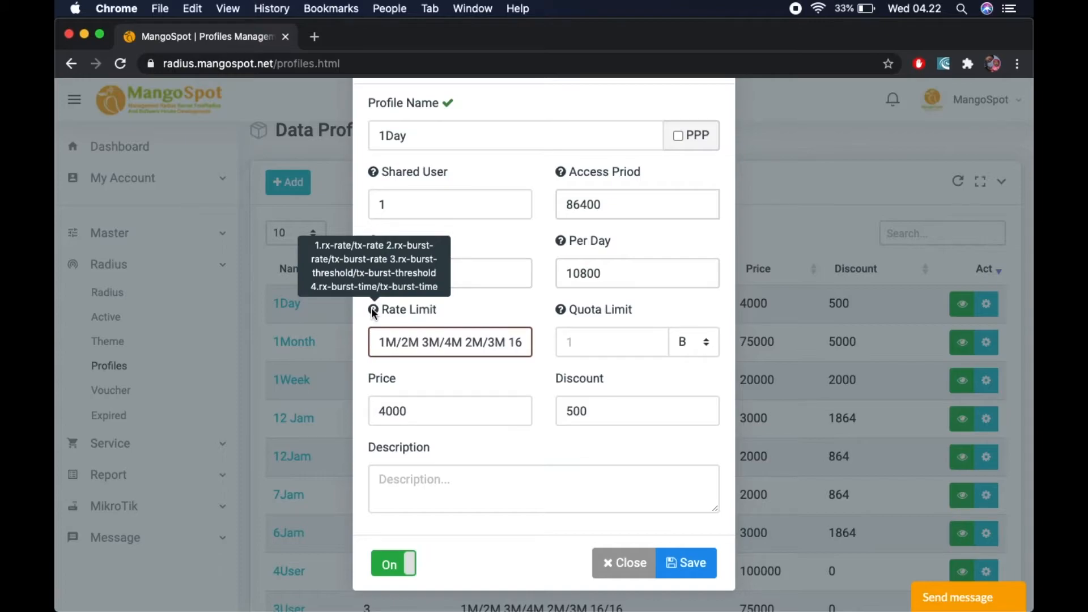
pyautogui.click(634, 338)
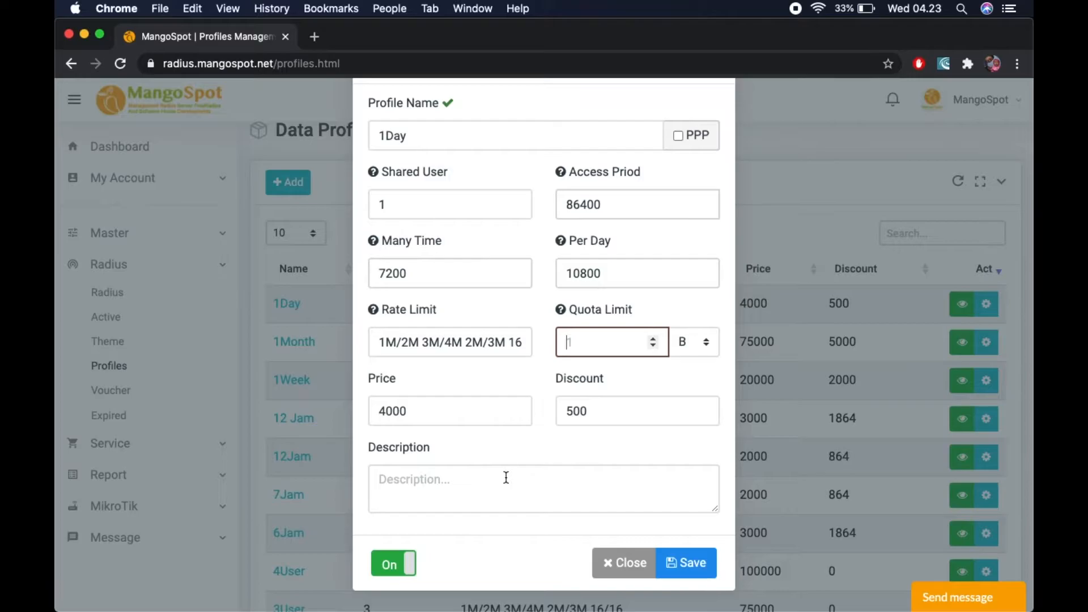
pyautogui.click(694, 563)
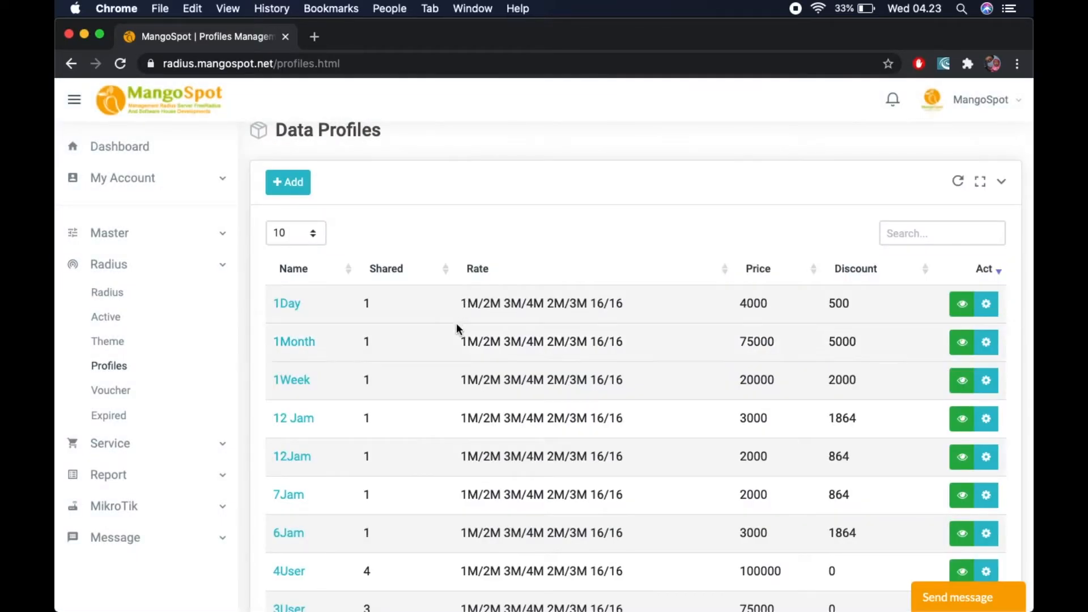
# - Expand the 1Day profile's details in the profiles list and review its saved limits and pricing
pyautogui.click(285, 306)
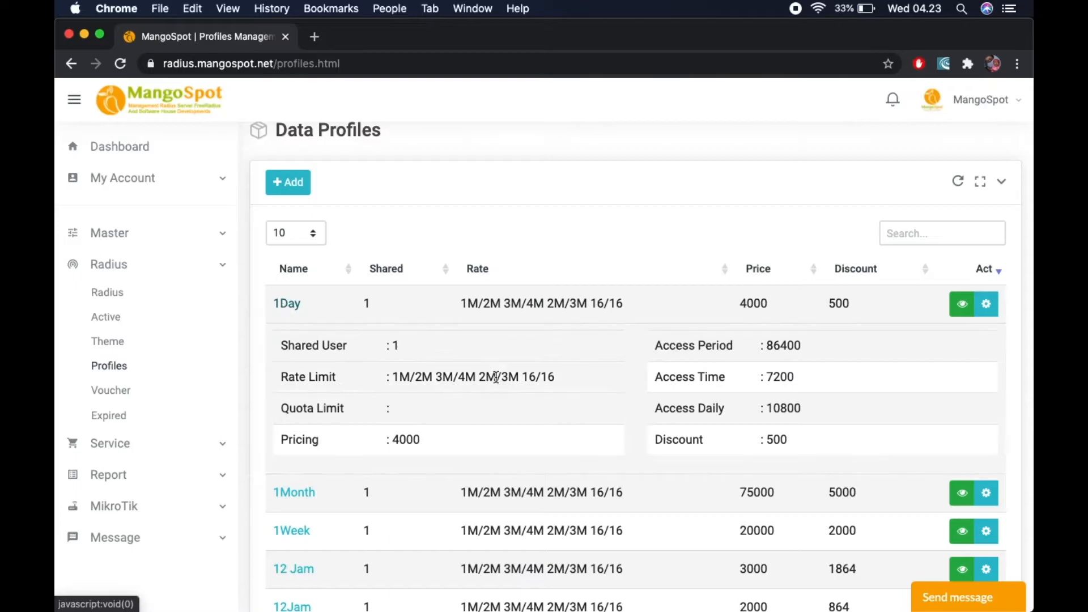
pyautogui.scroll(-1, 497, 377)
pyautogui.scroll(-3, 497, 377)
pyautogui.scroll(3, 497, 377)
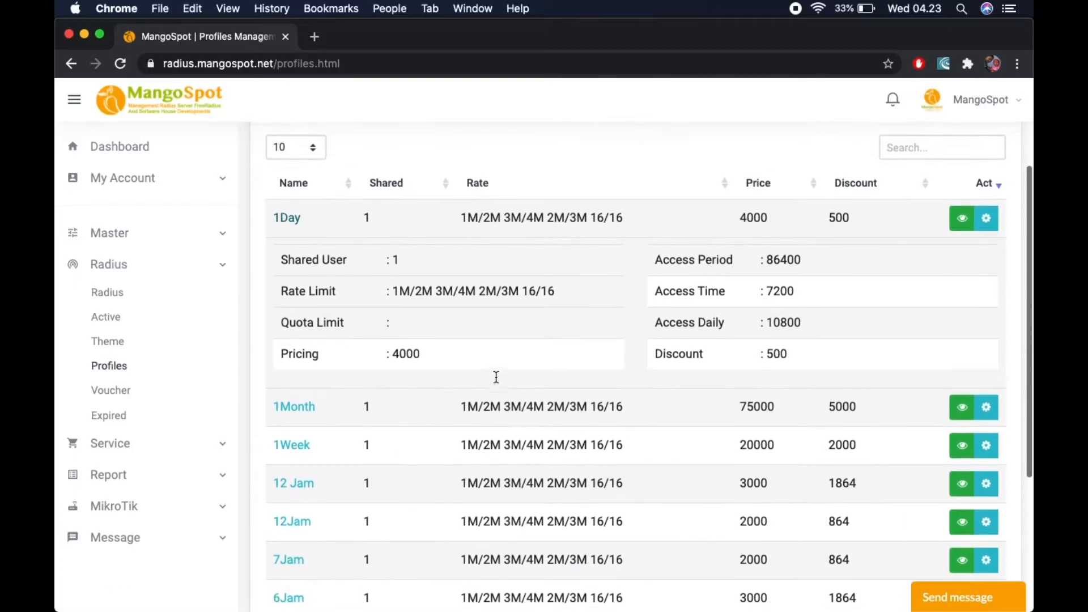
pyautogui.scroll(1, 496, 377)
pyautogui.scroll(-2, 495, 374)
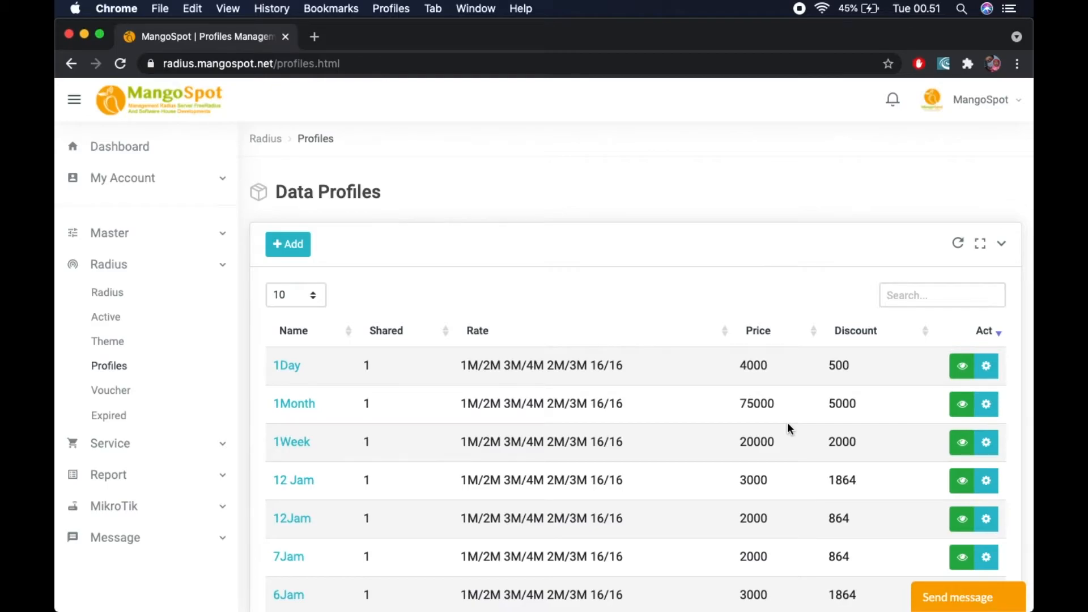
# - Open the form for adding one voucher from the RADIUS vouchers page and go to its username and password fields
pyautogui.click(125, 391)
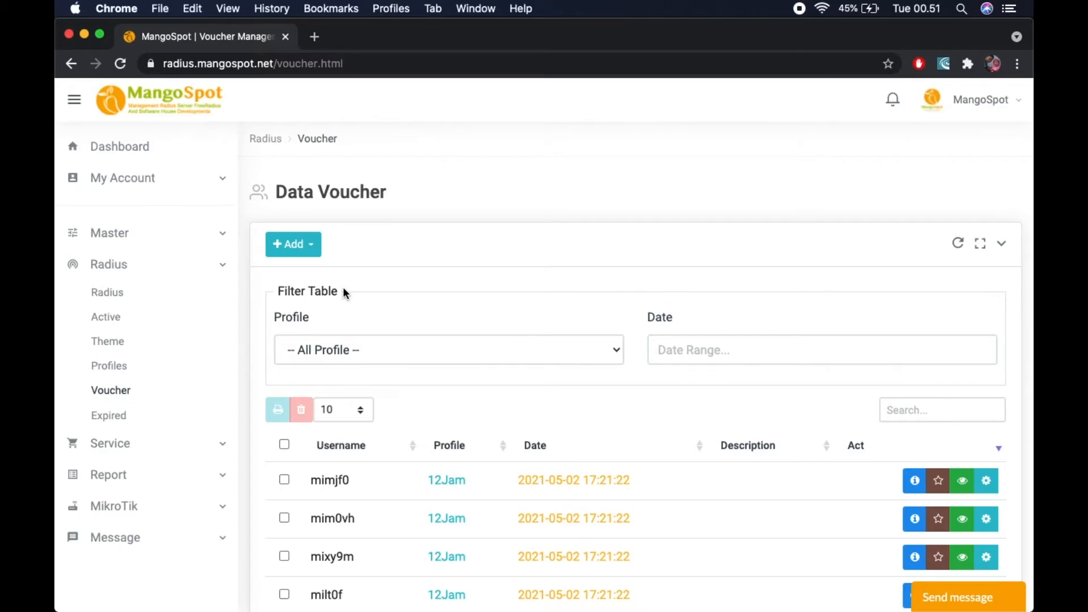
pyautogui.click(295, 242)
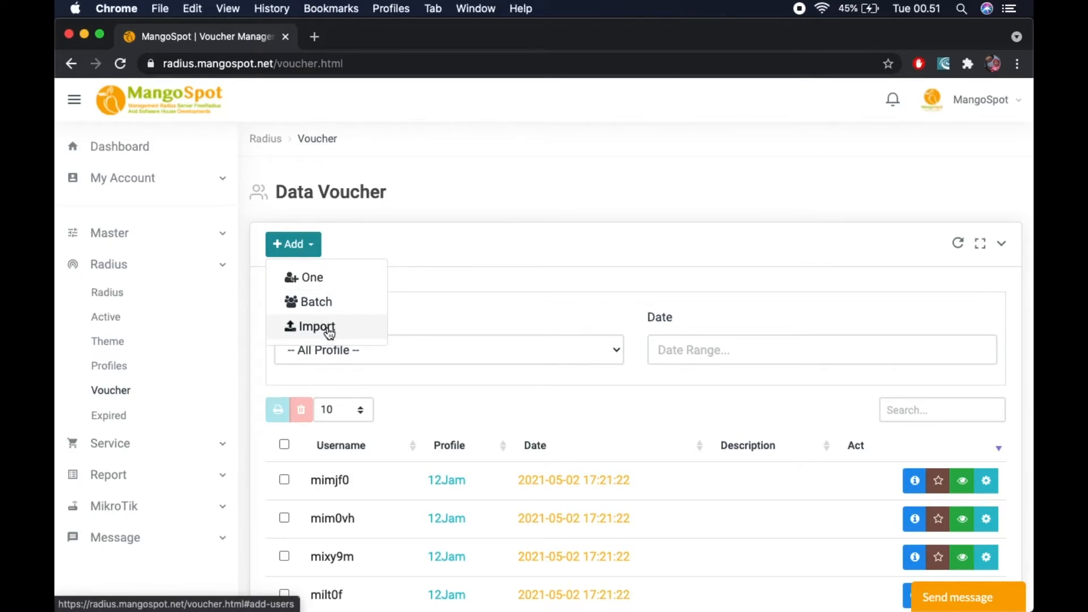
pyautogui.click(333, 278)
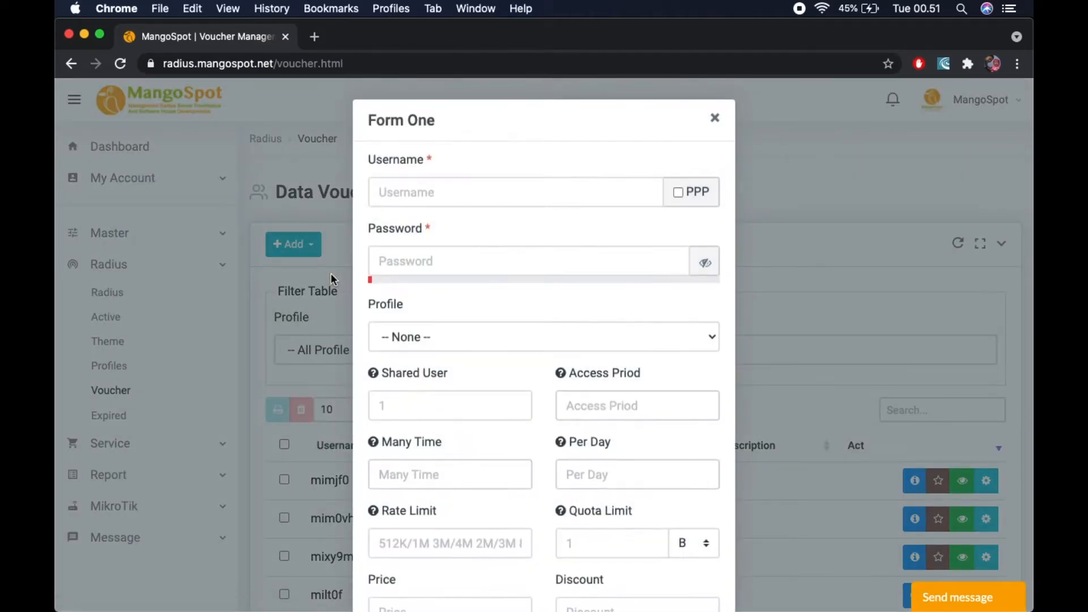
pyautogui.click(476, 188)
pyautogui.click(475, 262)
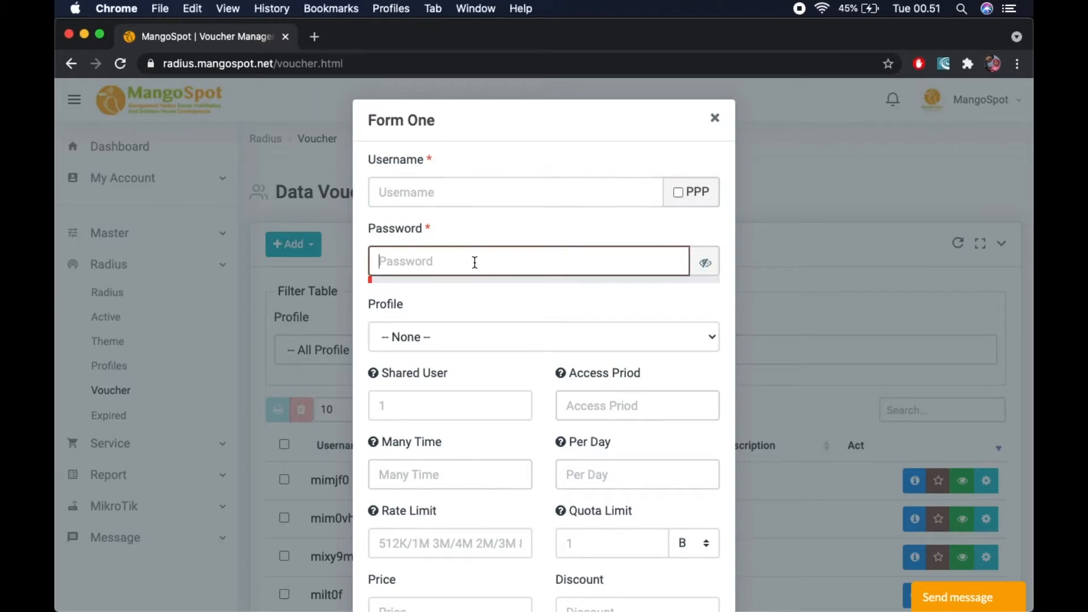
# - Enable PPP in the single-voucher form, look through its profile options and remaining fields, and close it without saving
pyautogui.click(677, 193)
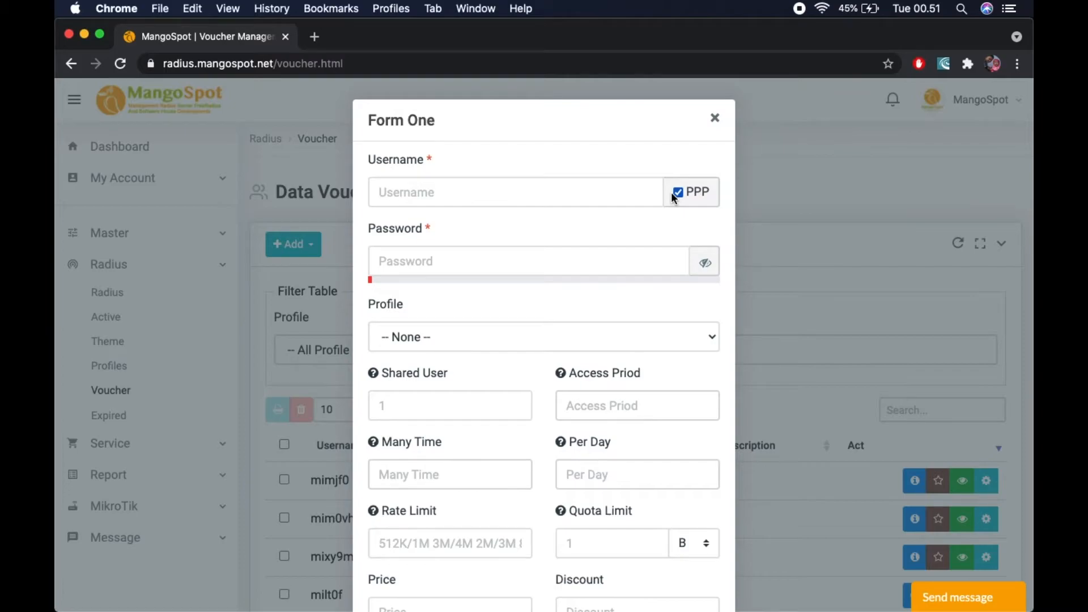
pyautogui.click(488, 345)
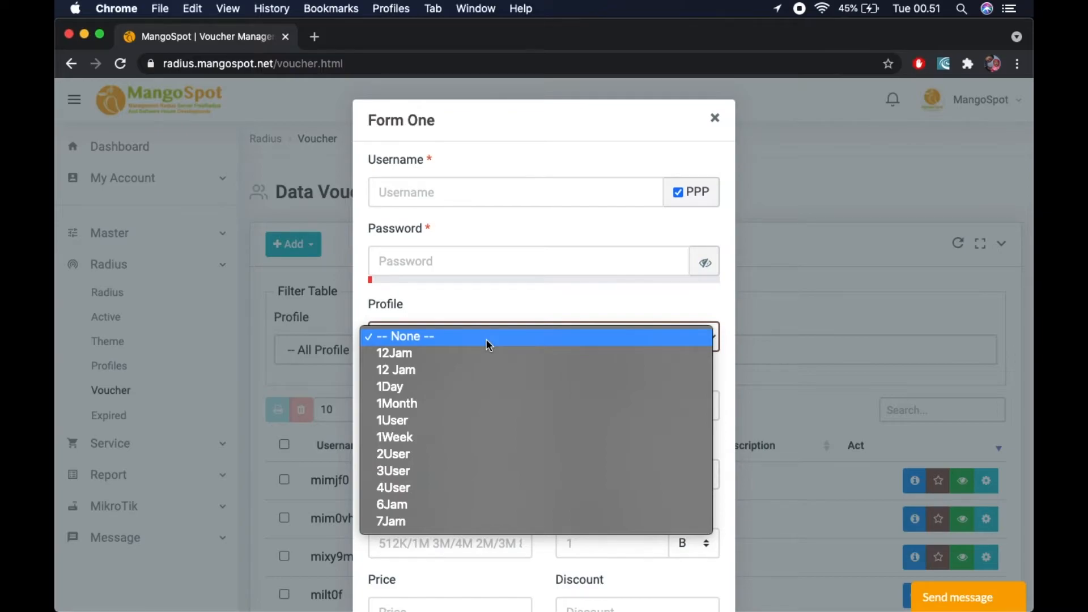
pyautogui.click(595, 331)
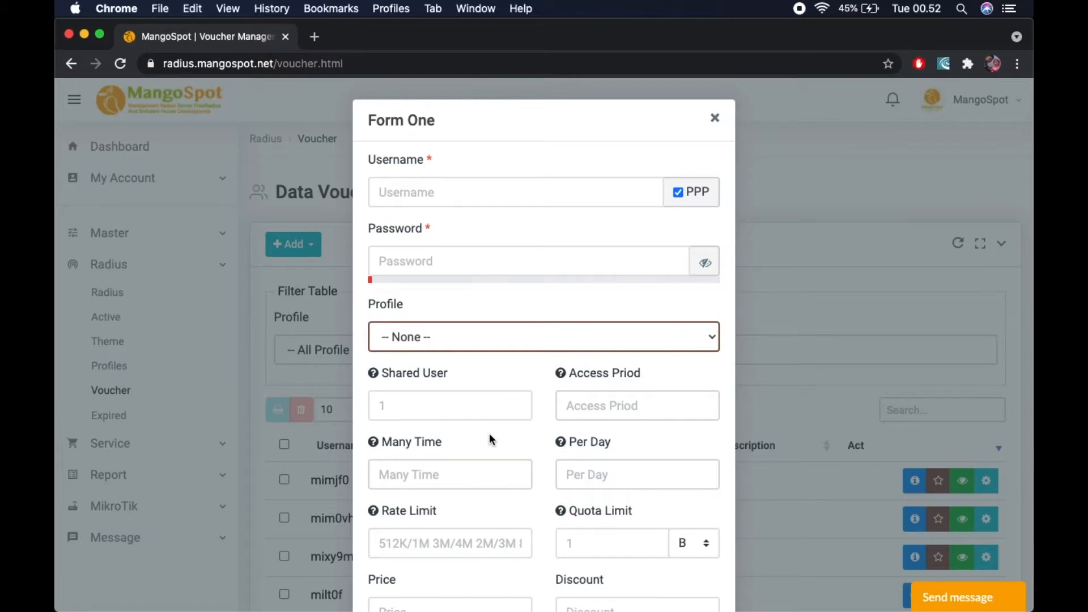
pyautogui.scroll(-4, 489, 432)
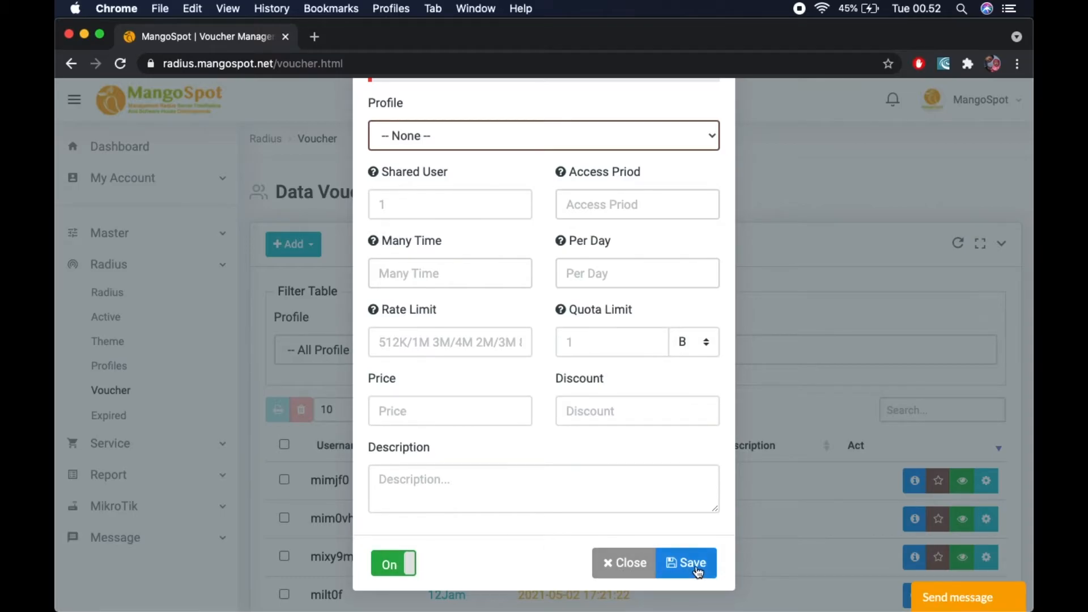
pyautogui.click(631, 563)
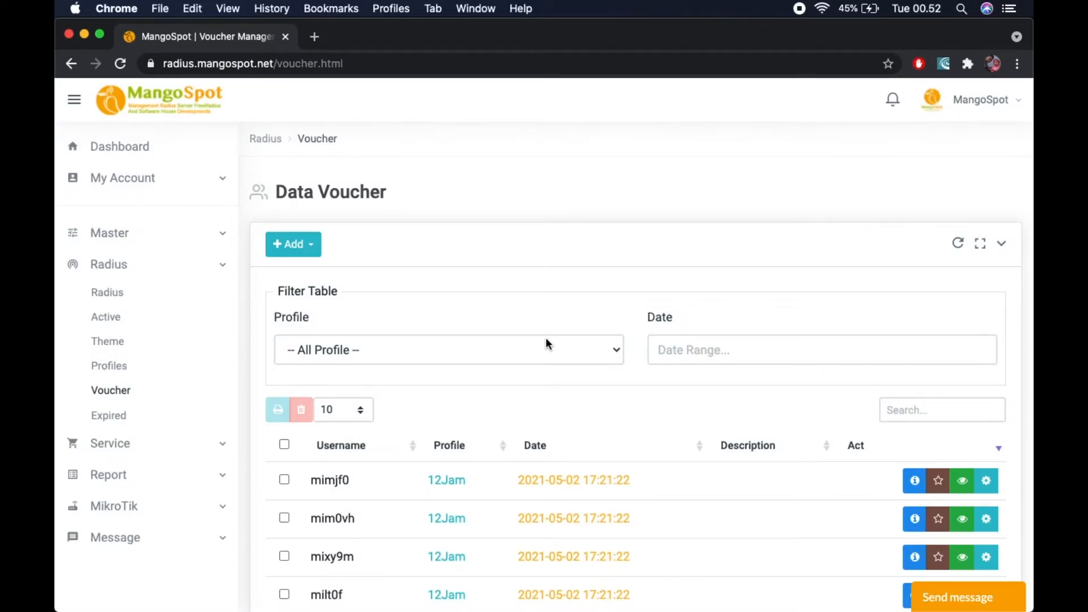
# - Open the form for adding a batch of vouchers and check its quantity field and mode options
pyautogui.scroll(-2, 546, 343)
pyautogui.click(306, 198)
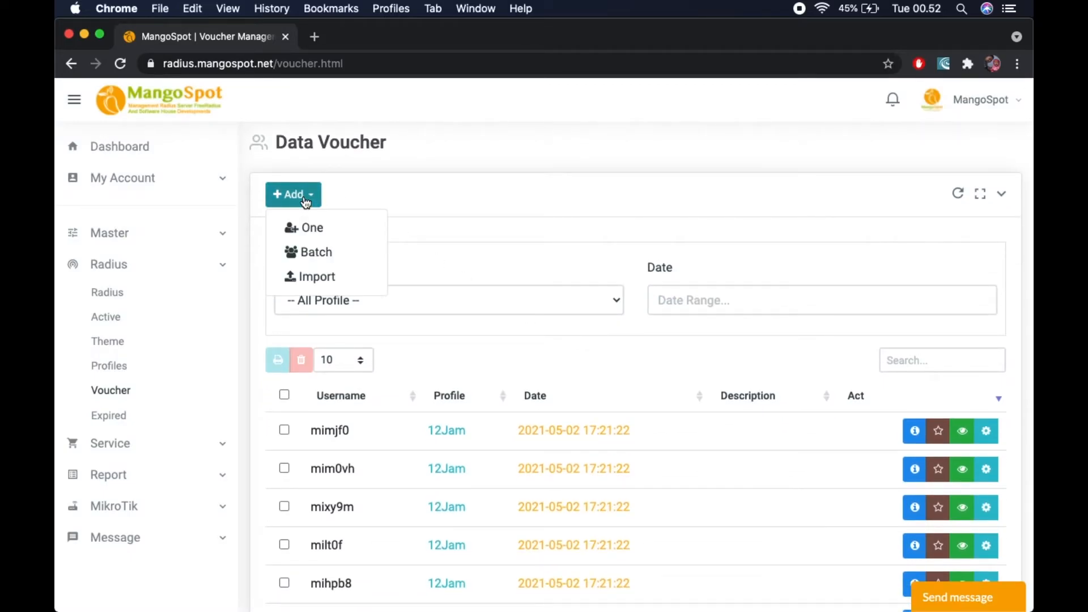
pyautogui.click(316, 249)
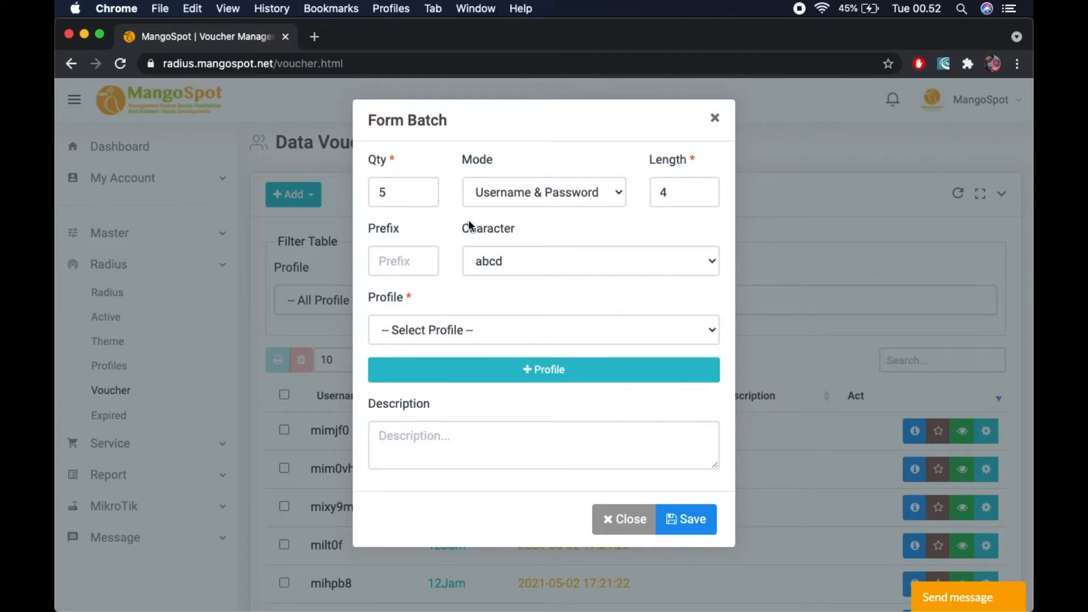
pyautogui.click(401, 192)
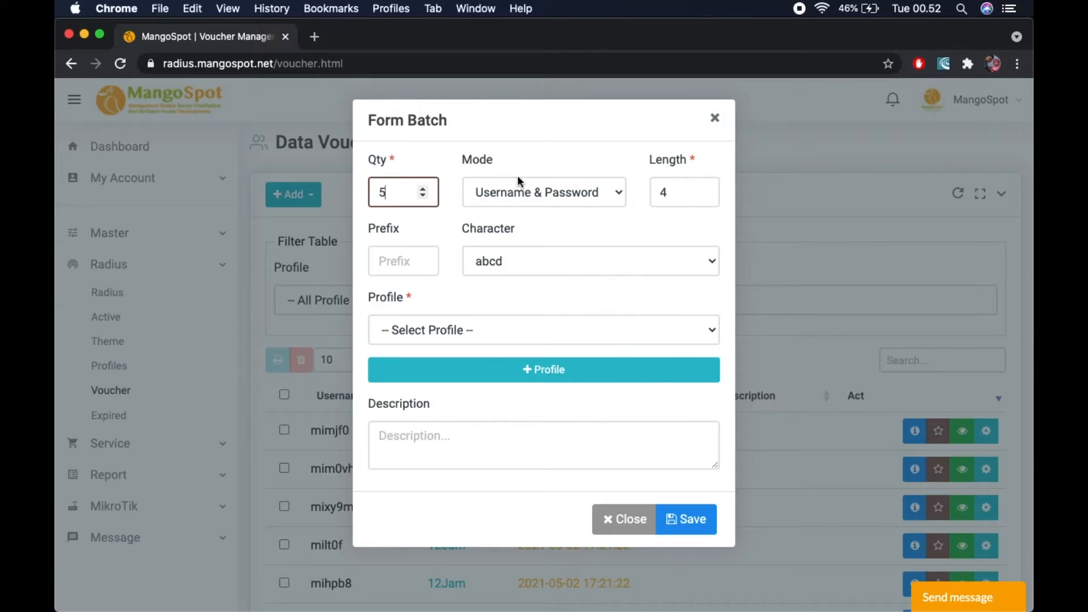
pyautogui.click(516, 193)
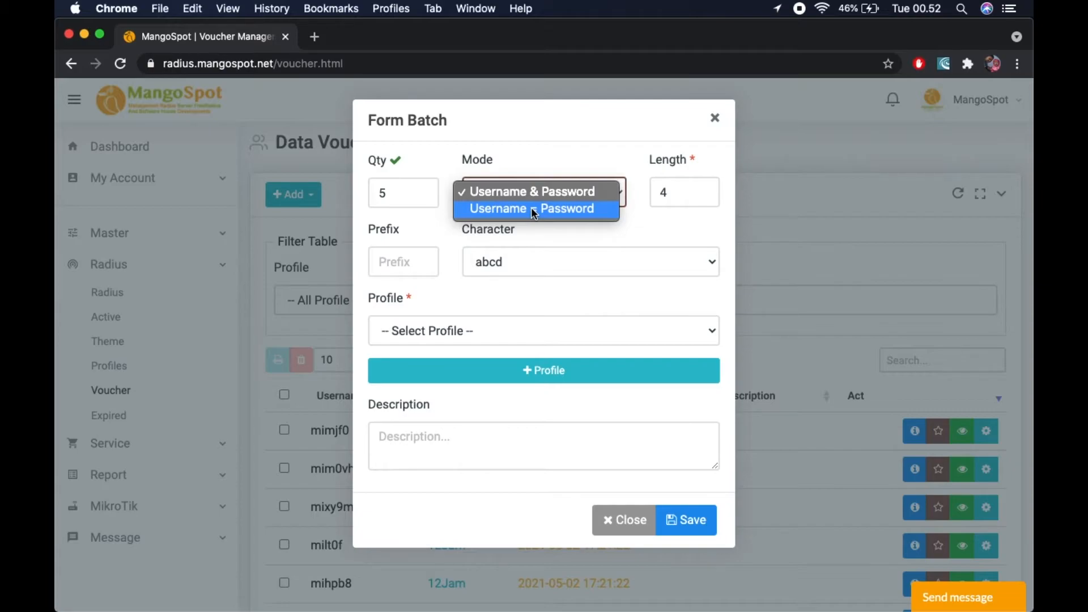
pyautogui.press('Escape')
# - Go through the batch form's length and prefix fields and its character-set options
pyautogui.click(690, 192)
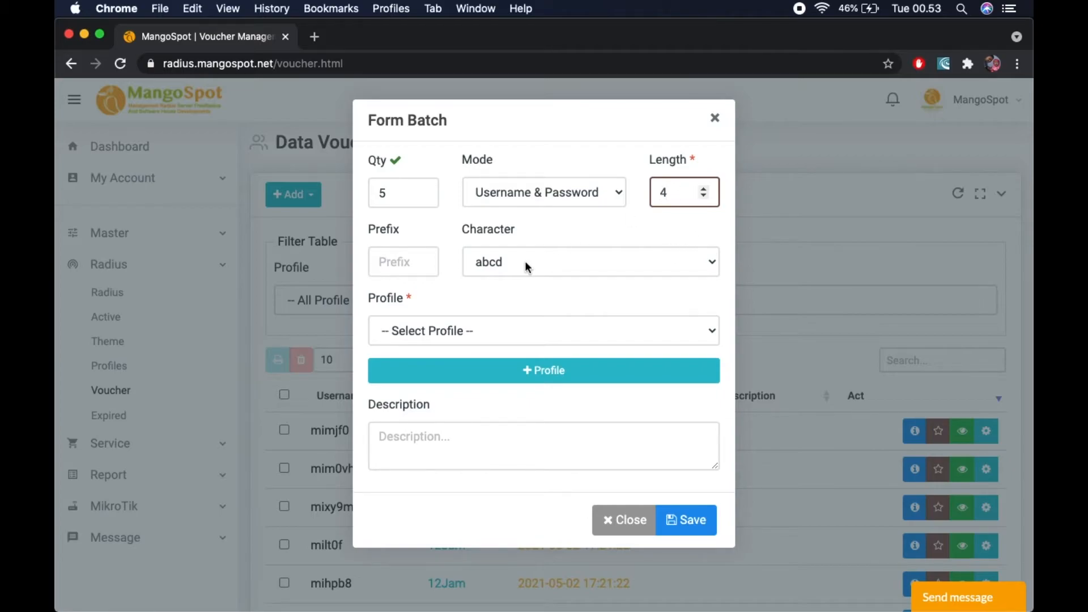
pyautogui.click(417, 261)
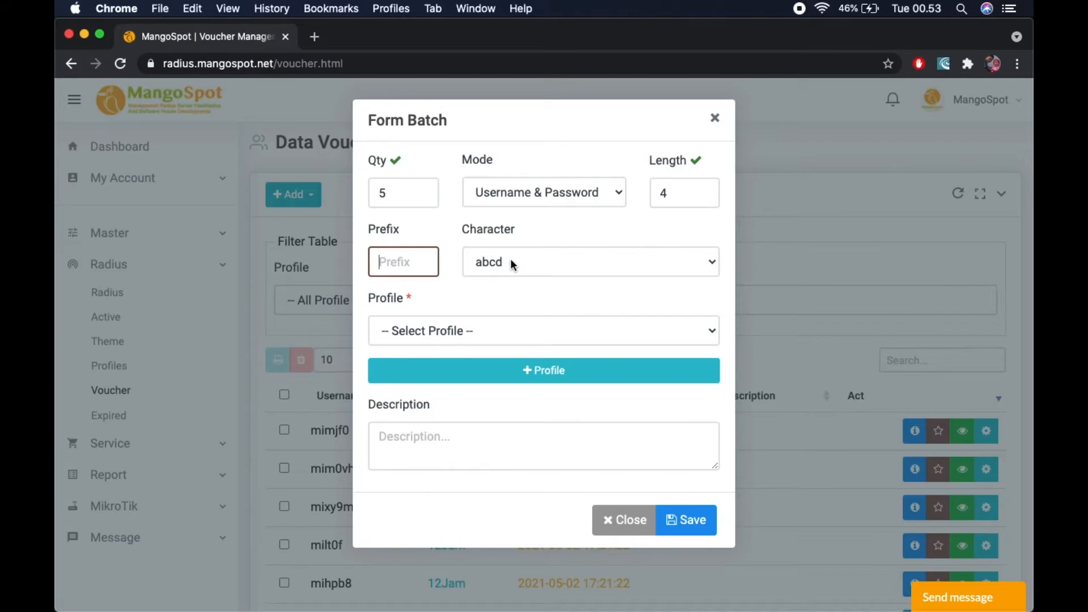
pyautogui.click(553, 260)
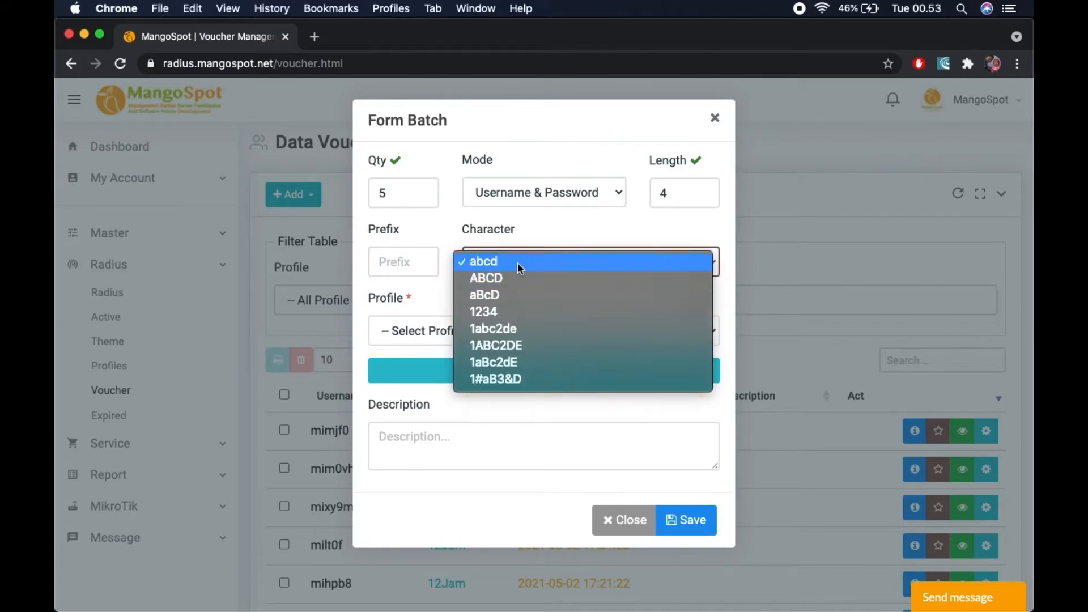
# - Check the batch form's profile options, add an extra profile row and close the form without saving
pyautogui.click(450, 328)
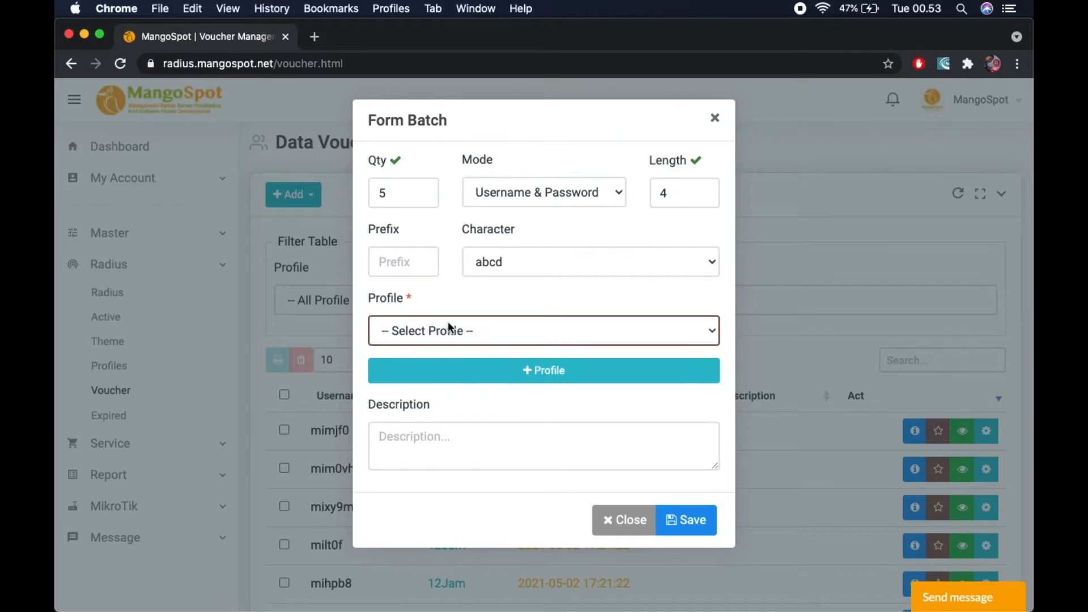
pyautogui.click(451, 329)
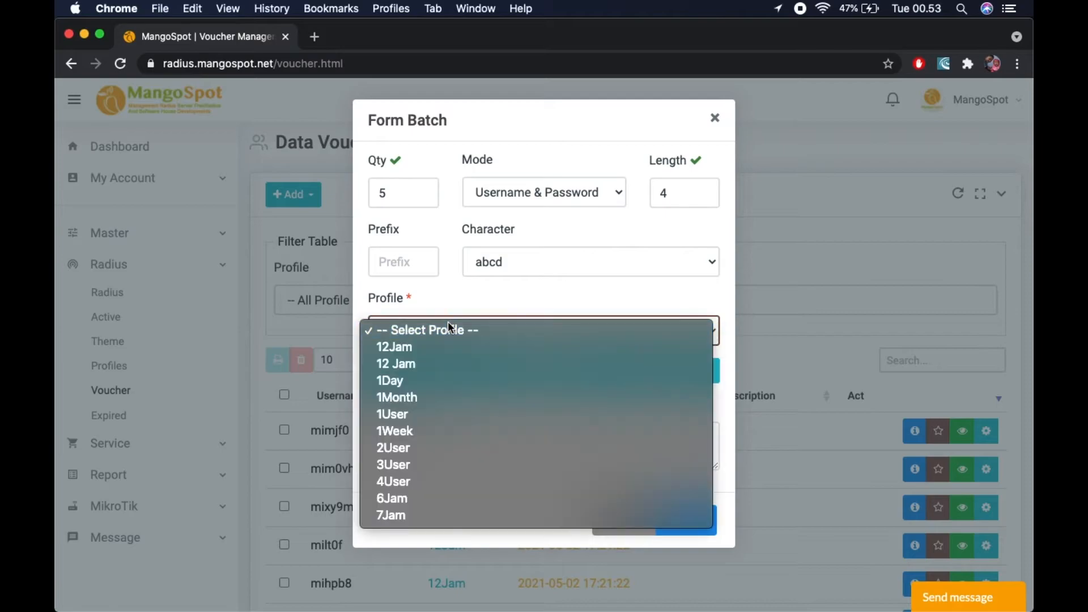
pyautogui.click(468, 285)
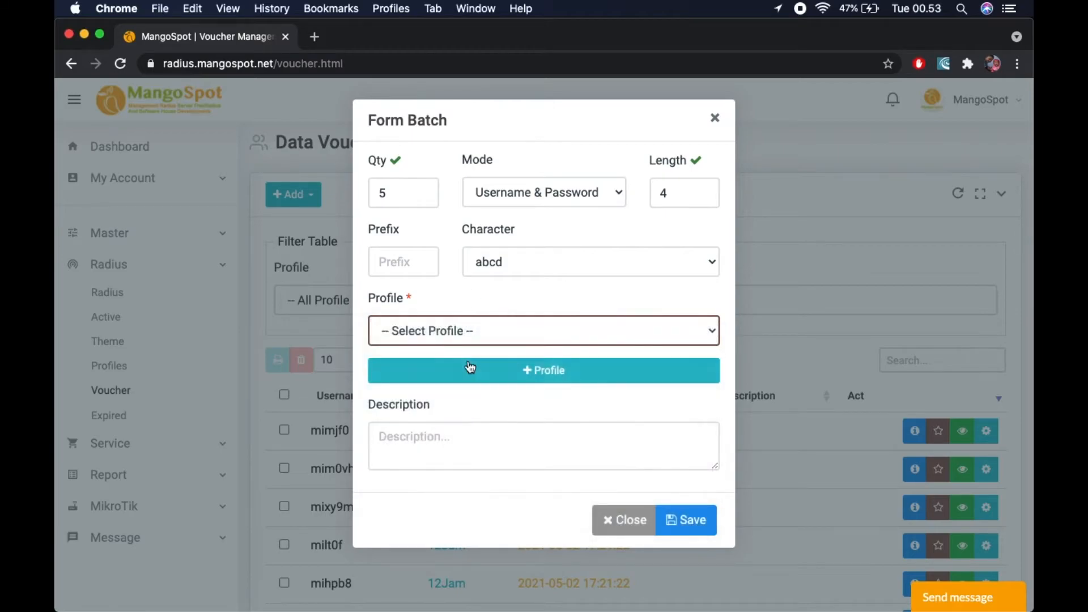
pyautogui.click(469, 371)
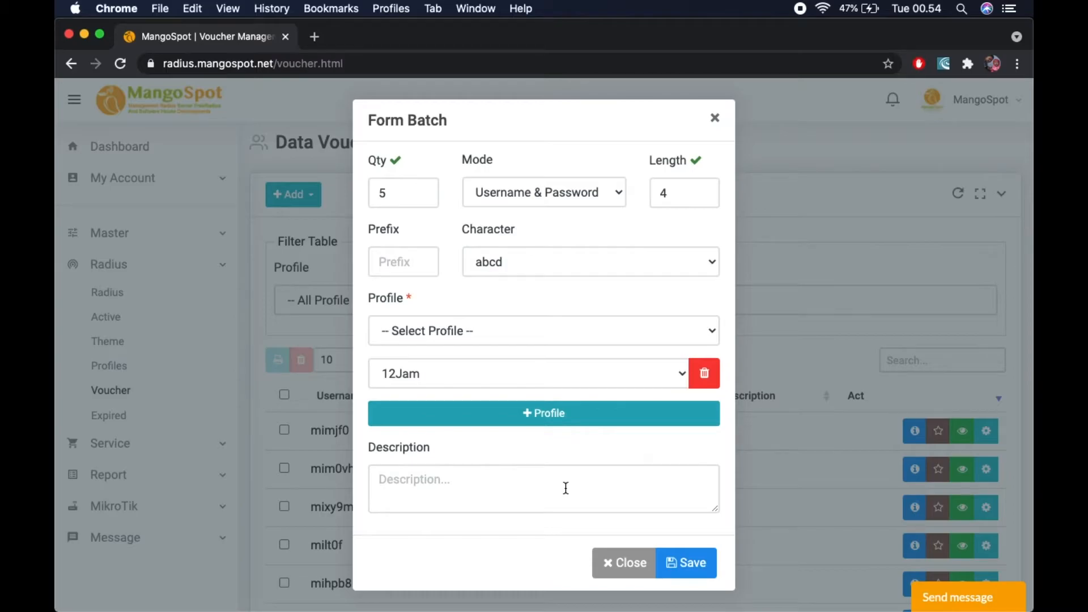
pyautogui.click(638, 561)
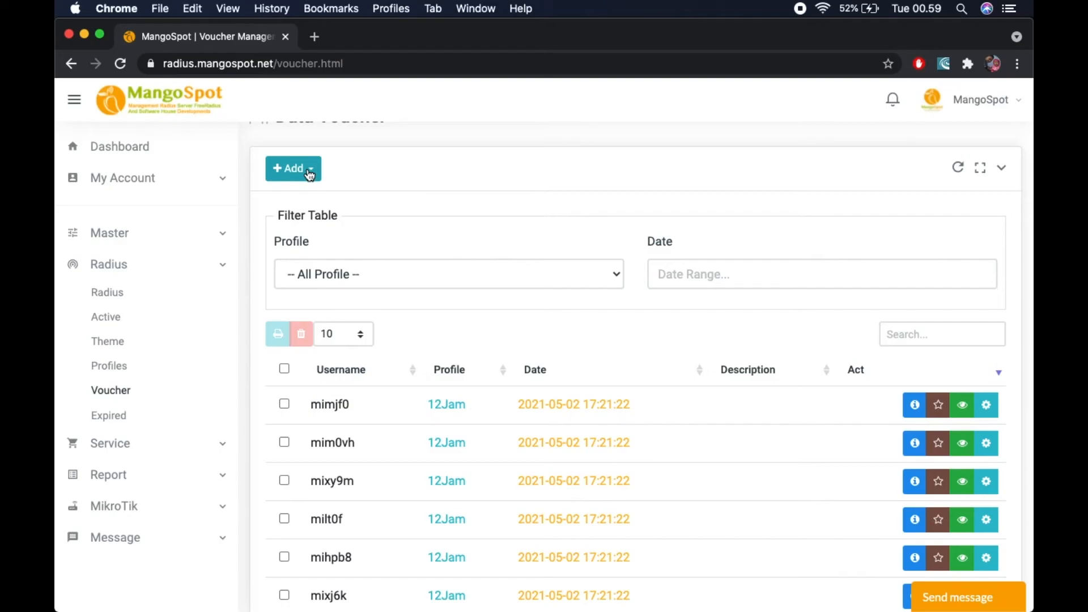
# - Open the voucher import form and inspect the downloaded format file's username and password columns in Excel
pyautogui.click(309, 173)
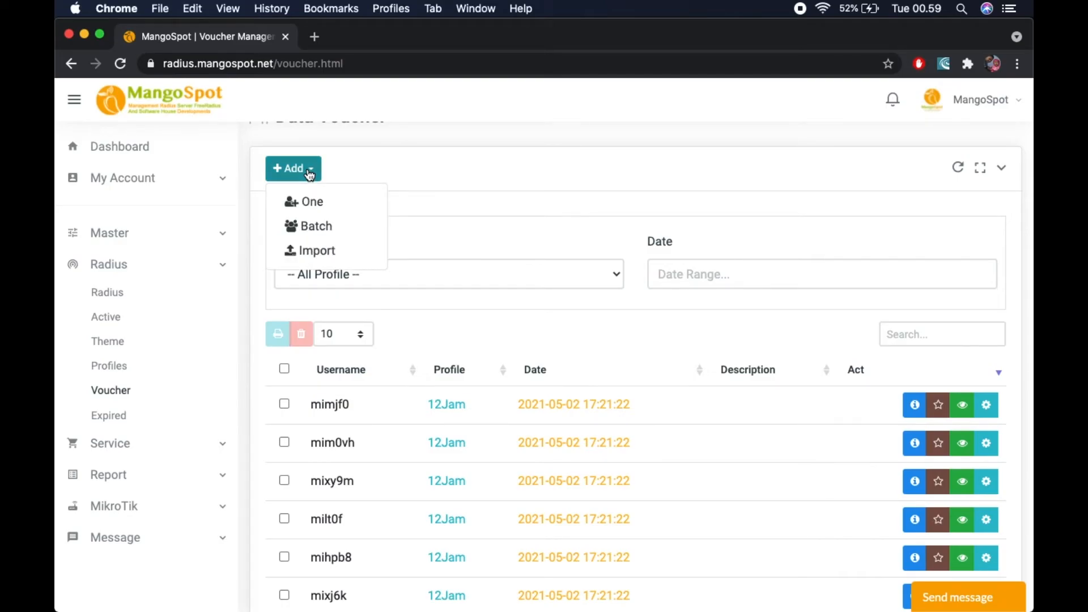
pyautogui.click(329, 250)
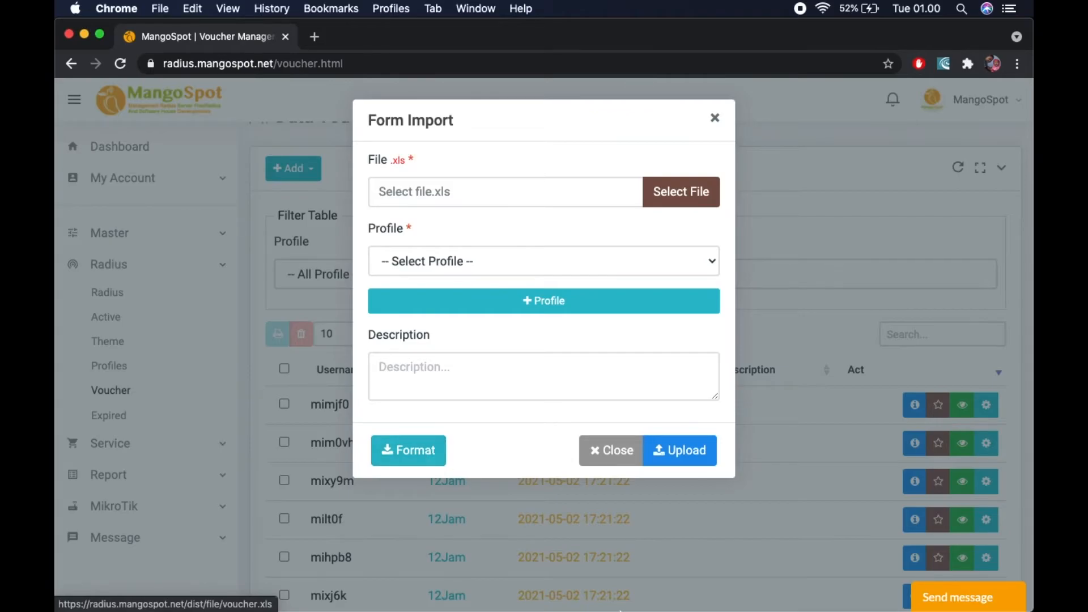
pyautogui.click(594, 600)
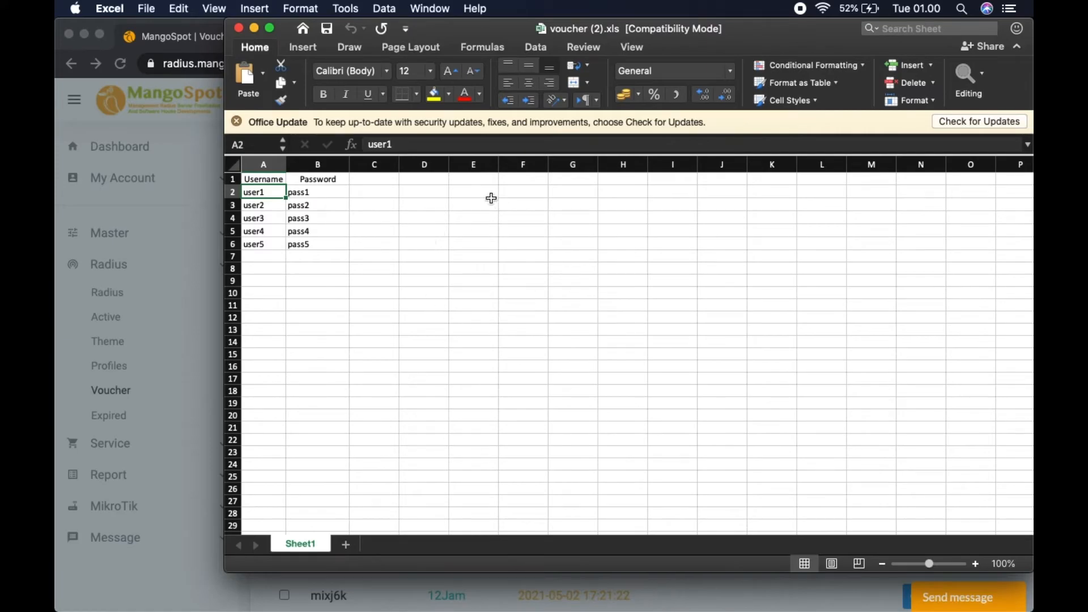
pyautogui.click(318, 240)
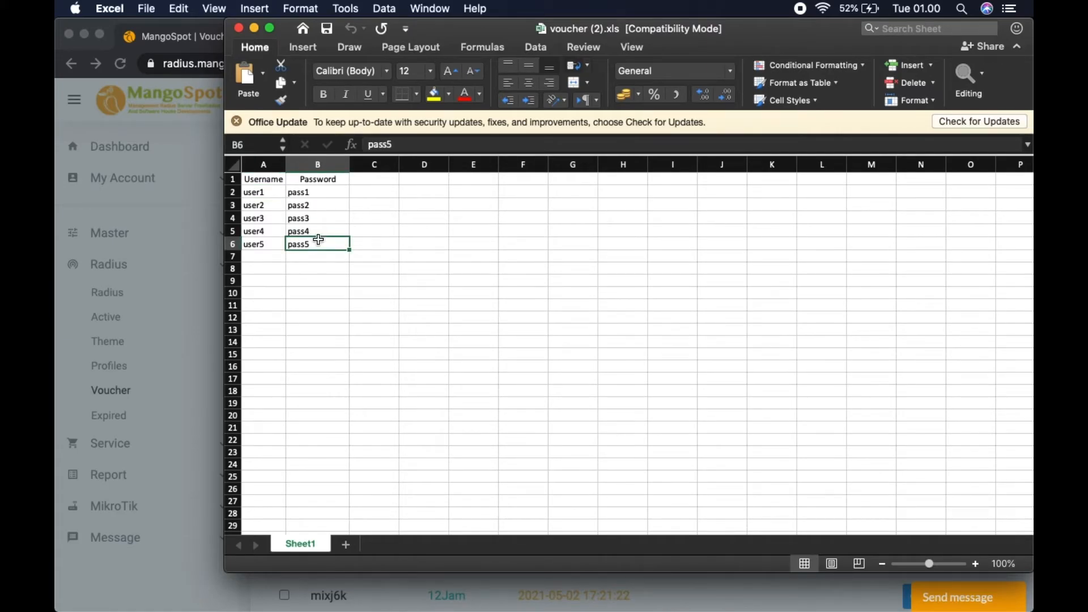
pyautogui.click(254, 28)
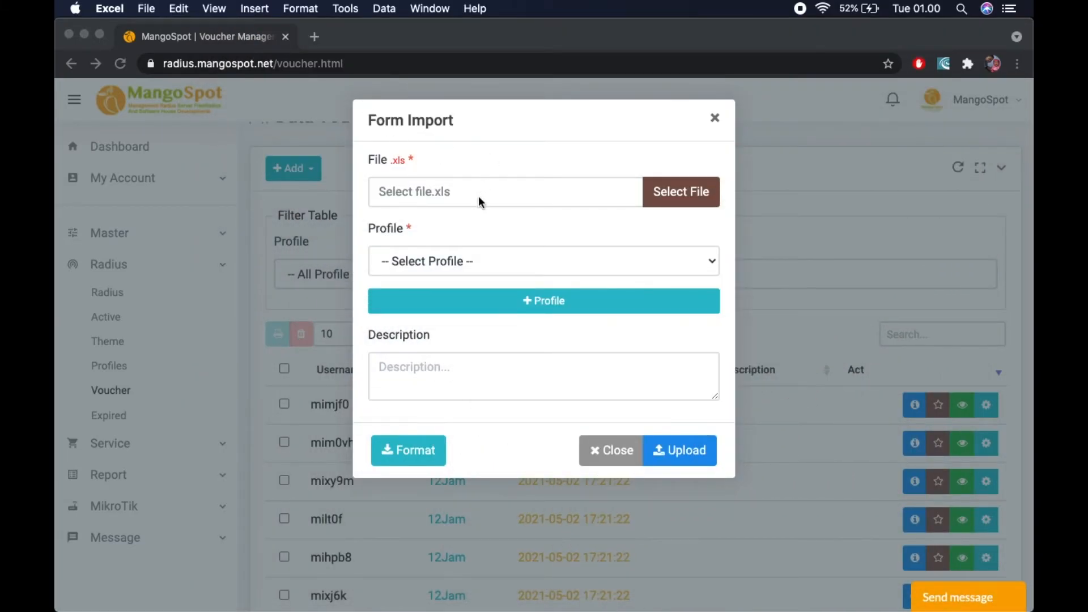
# - Browse to voucher (1).xls for the import, cancel the file selection and go to the form's profile choice
pyautogui.click(672, 201)
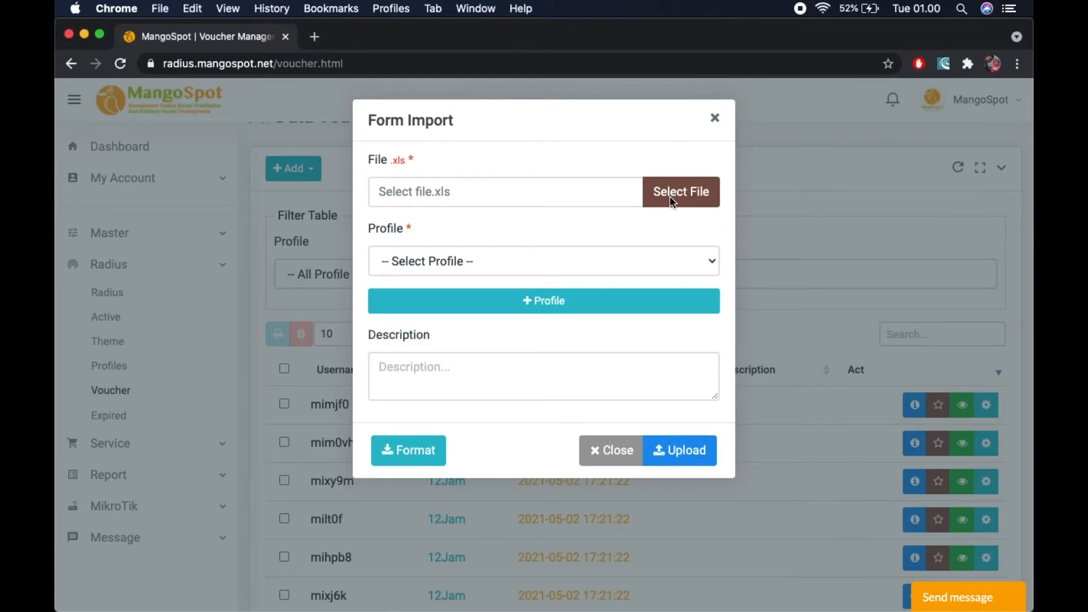
pyautogui.click(672, 202)
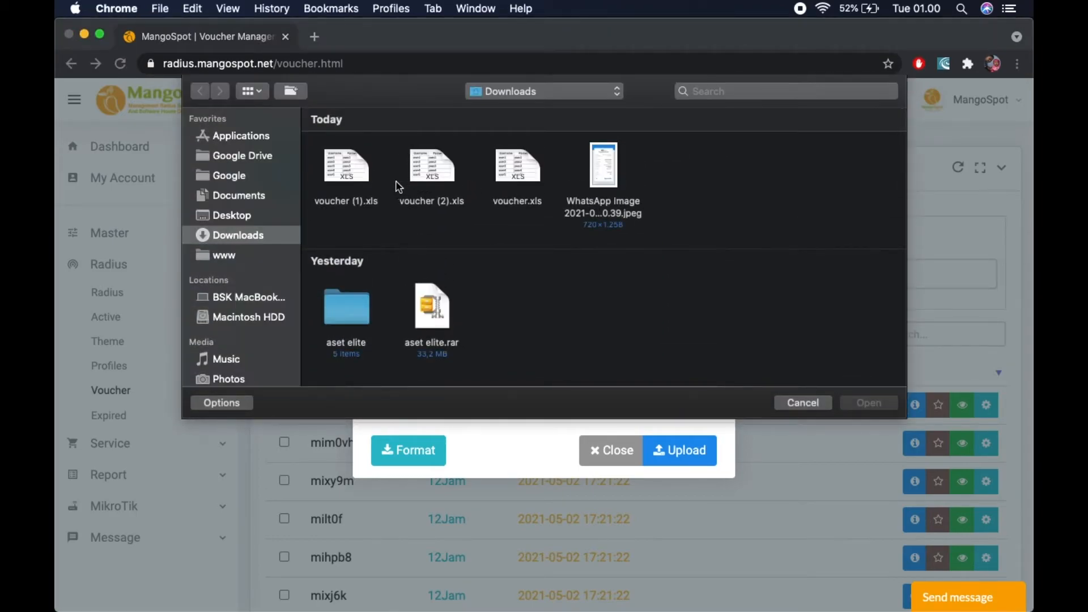
pyautogui.click(343, 174)
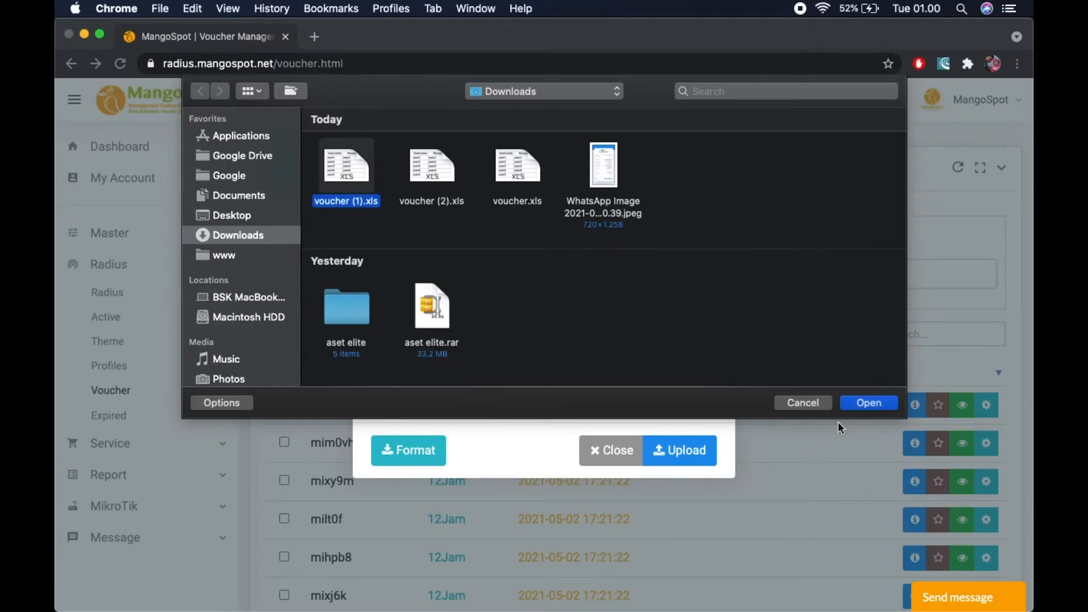
pyautogui.click(815, 403)
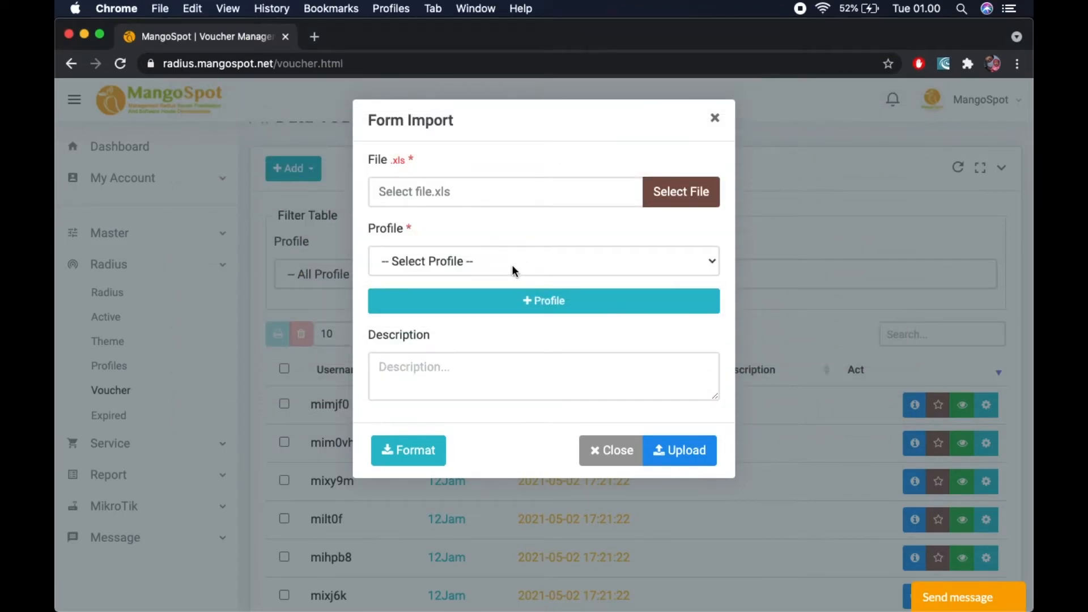
pyautogui.click(514, 271)
pyautogui.click(513, 265)
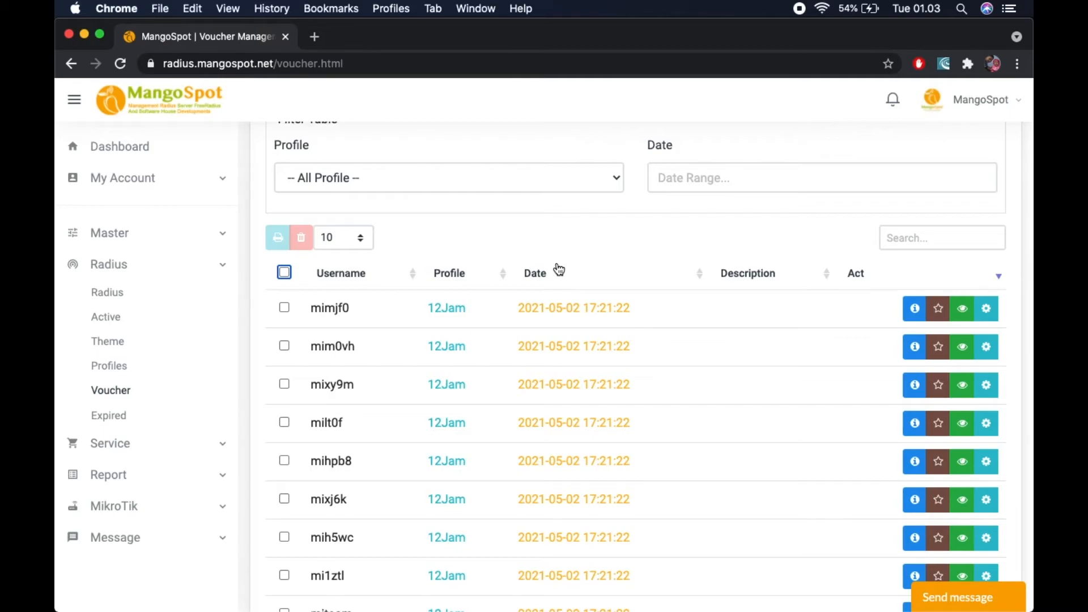
pyautogui.click(551, 309)
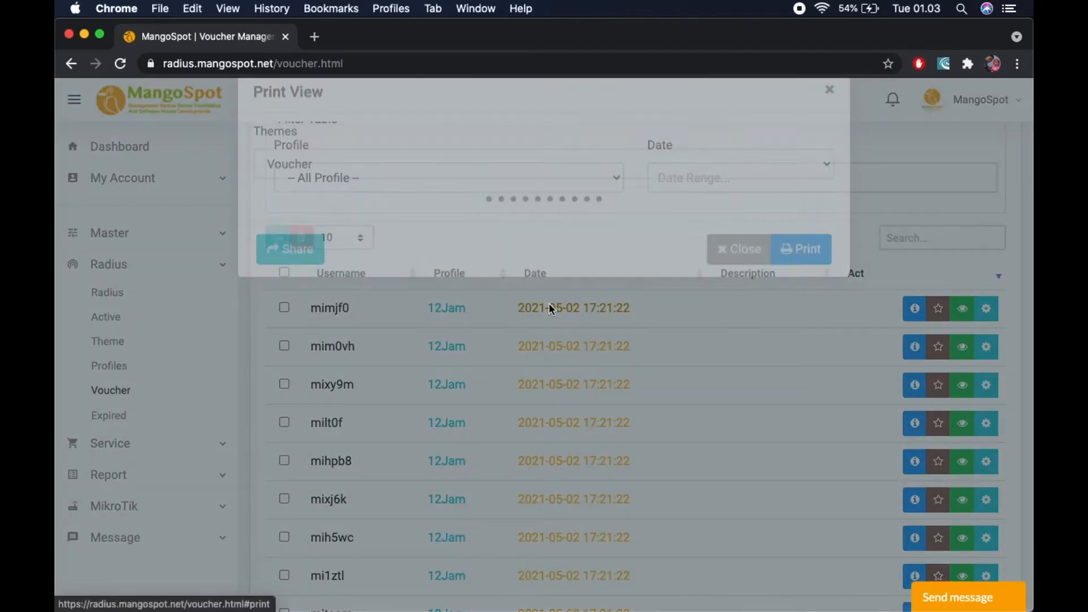
pyautogui.scroll(-3, 695, 413)
pyautogui.scroll(-20, 695, 413)
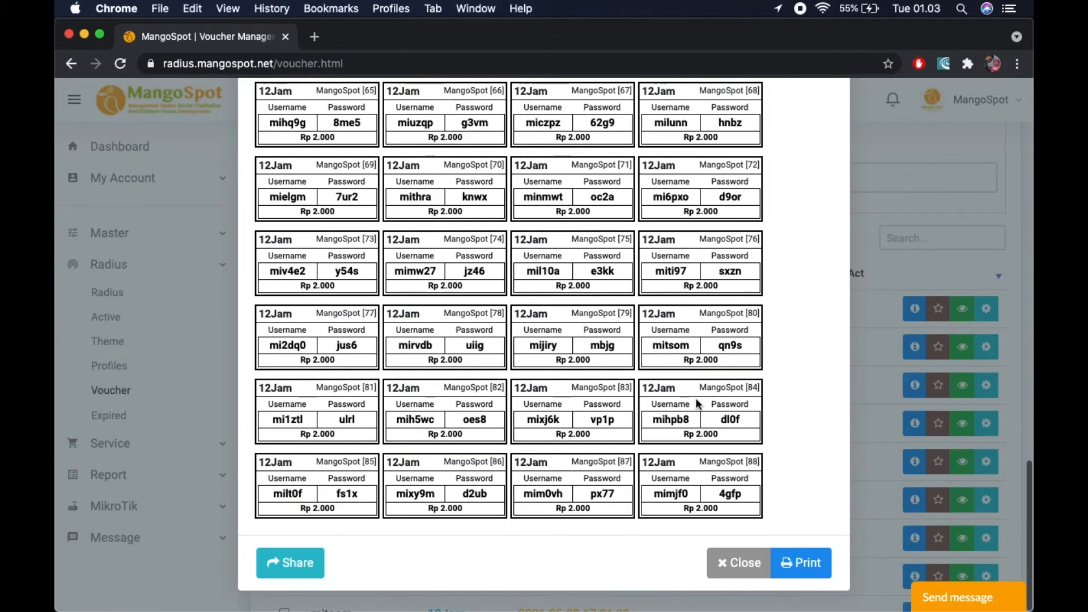
pyautogui.click(808, 573)
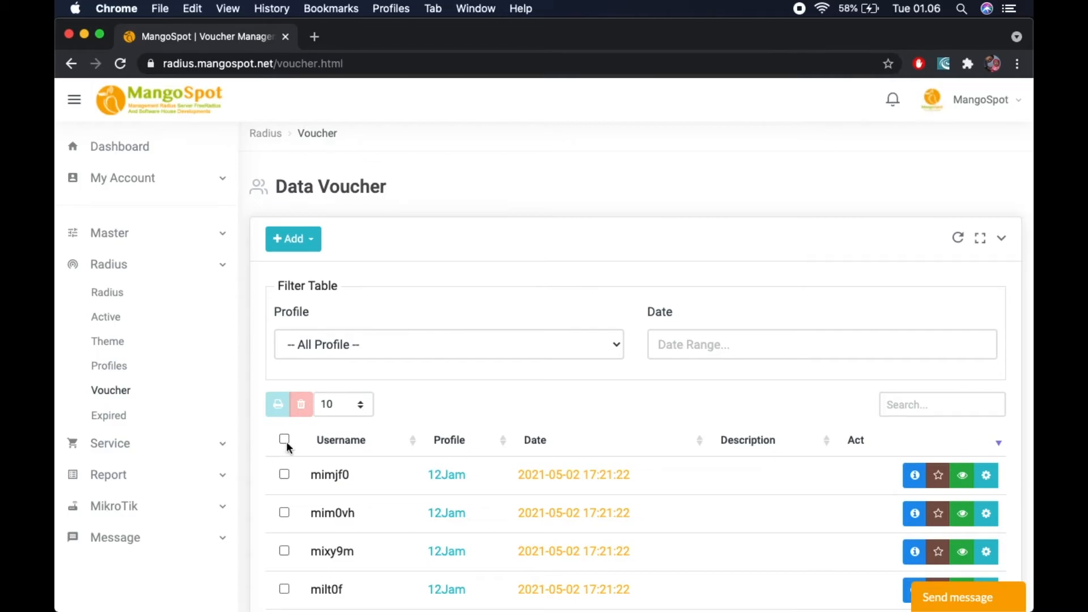
# - Select all vouchers on the current page, set their print view to the QR-Code theme and start printing
pyautogui.click(285, 440)
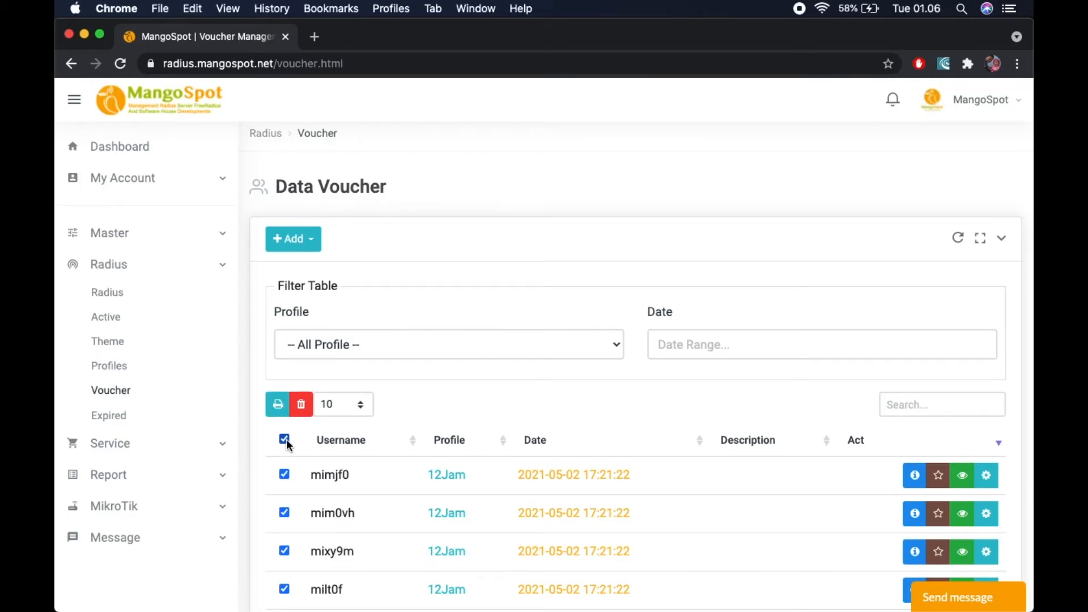
pyautogui.click(277, 404)
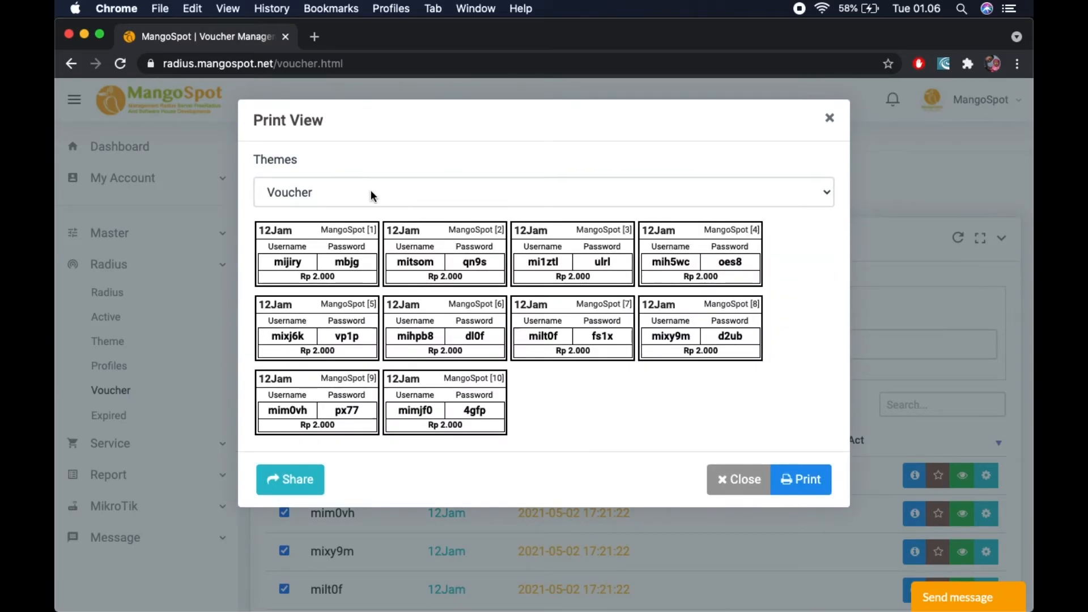
pyautogui.click(308, 187)
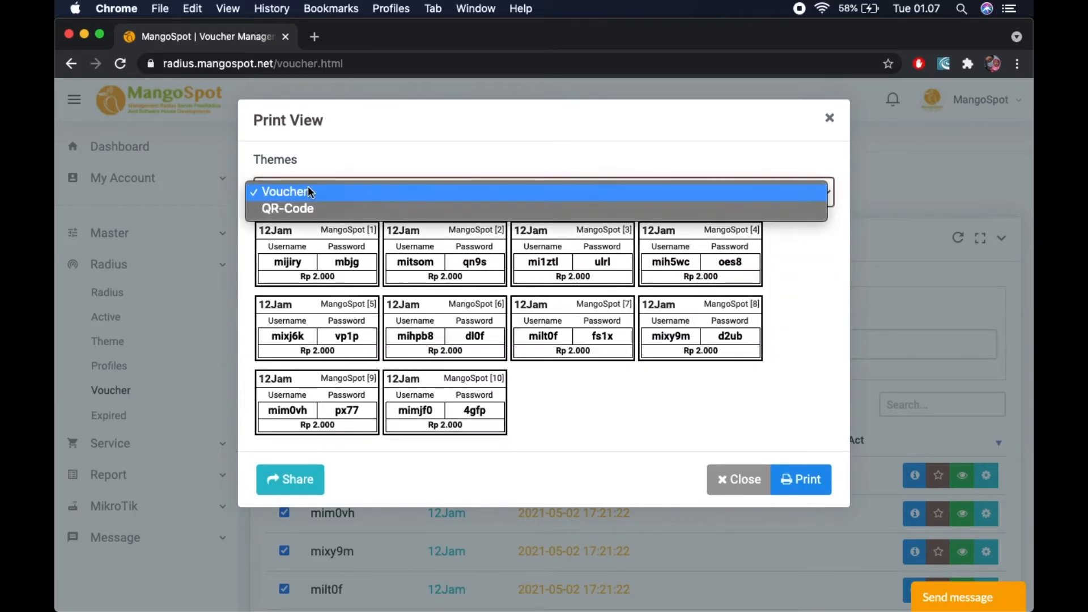
pyautogui.click(314, 209)
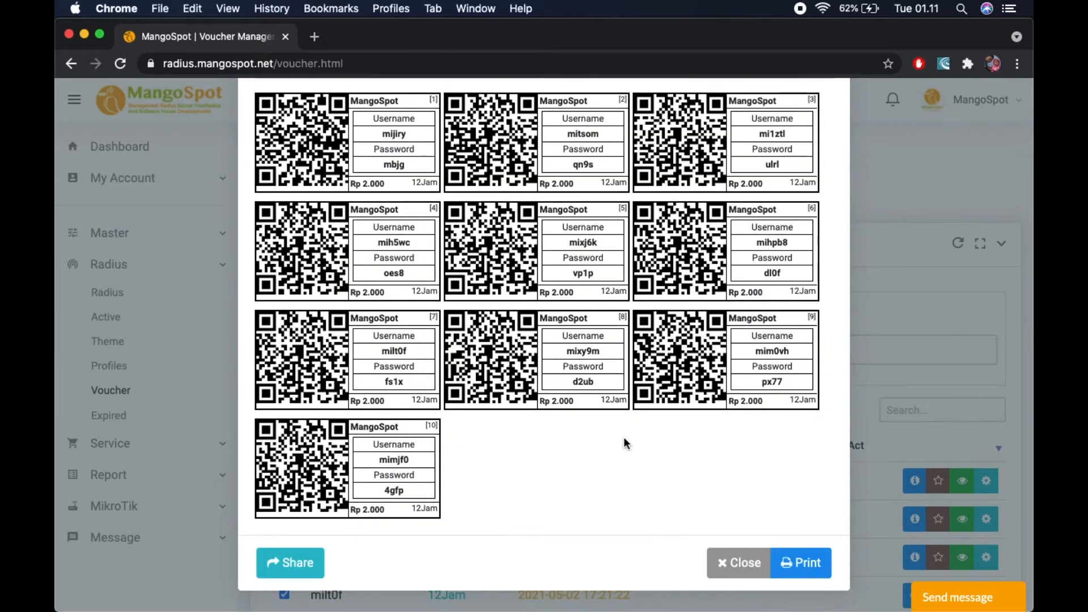
pyautogui.click(812, 559)
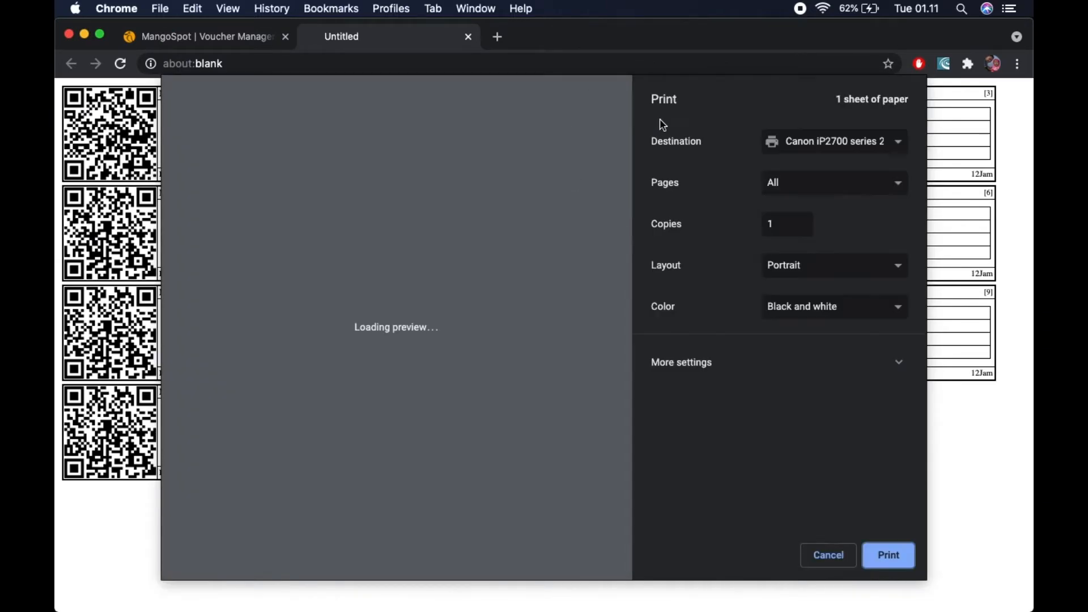
# - Cancel the QR-Code voucher print job and open the share option for the voucher cards
pyautogui.click(824, 557)
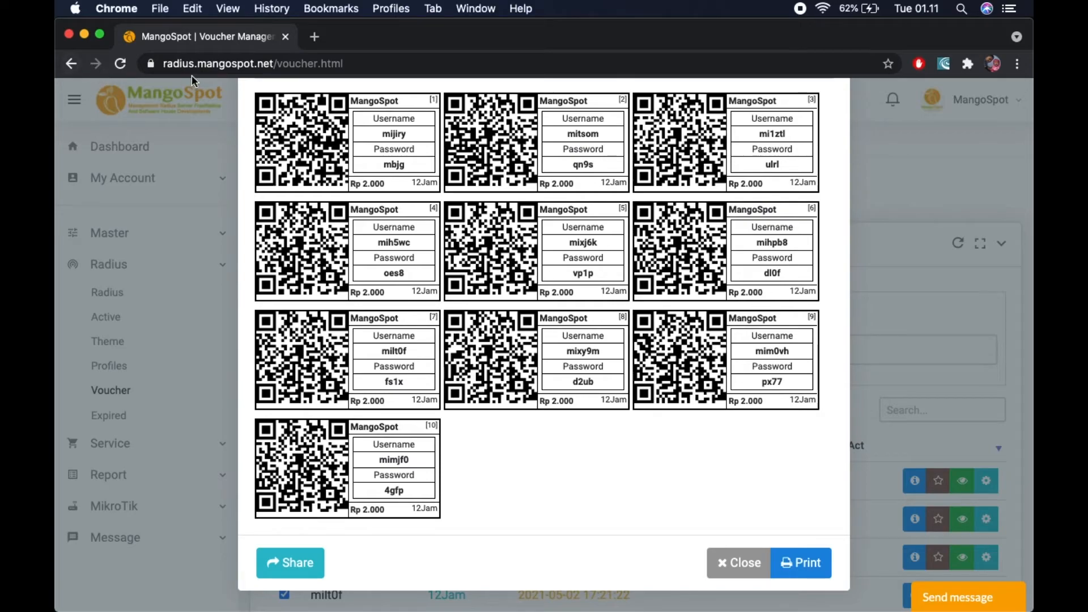
pyautogui.click(295, 568)
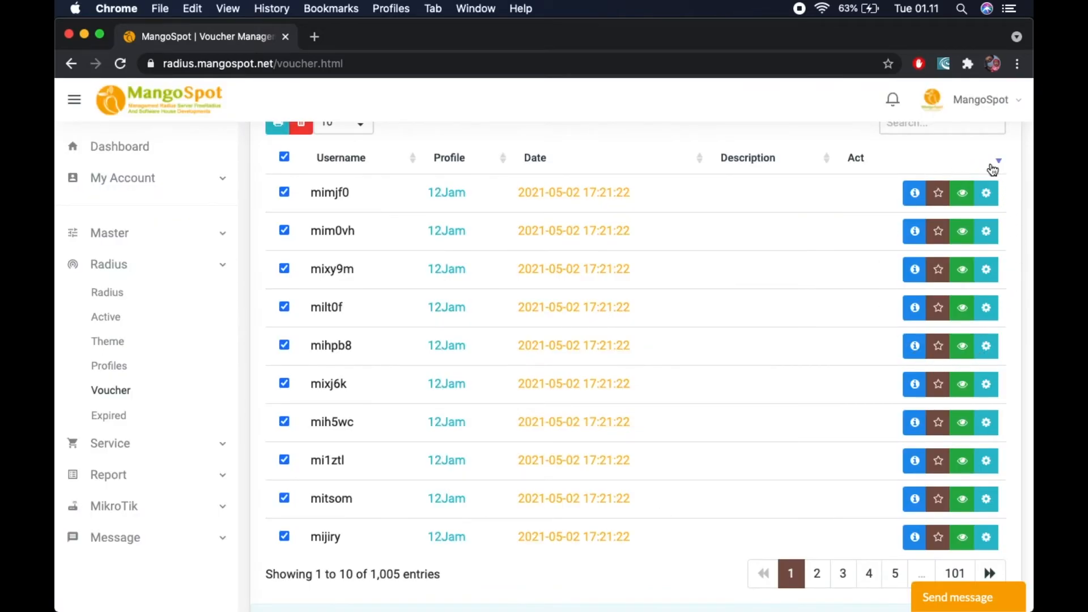
# - View the information of the first voucher in the list and switch on its Auto Remove option
pyautogui.click(914, 194)
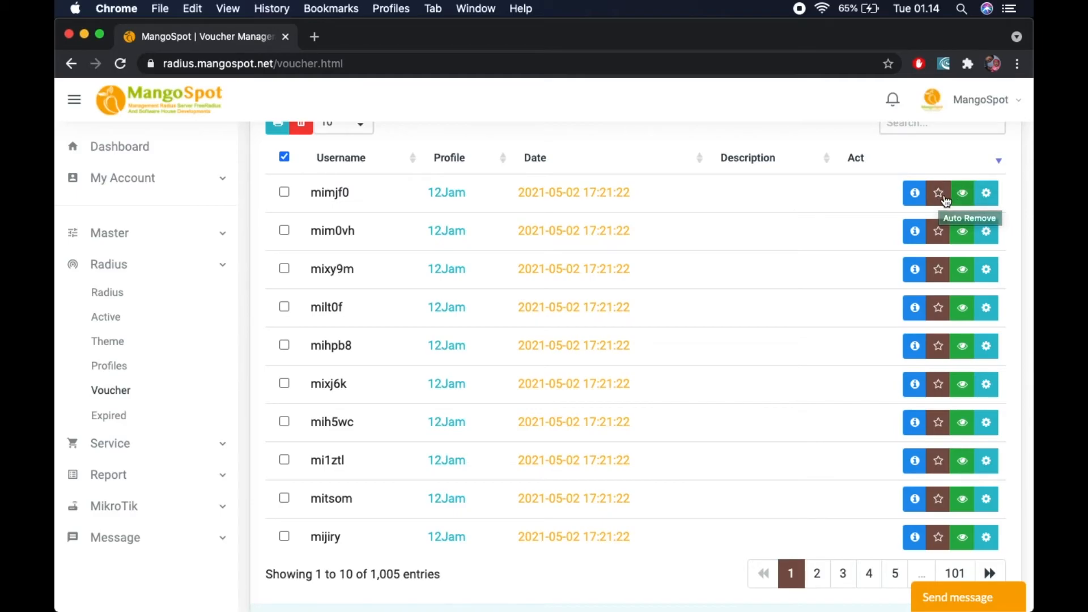
pyautogui.click(939, 197)
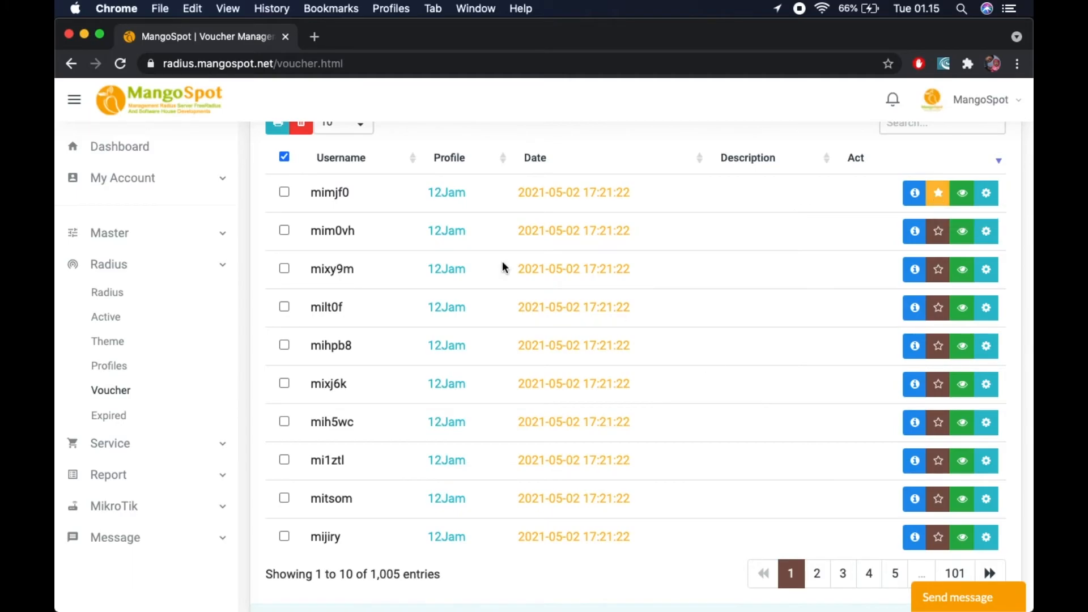
# - Open the expired users page and display its Script Code dialog
pyautogui.click(121, 418)
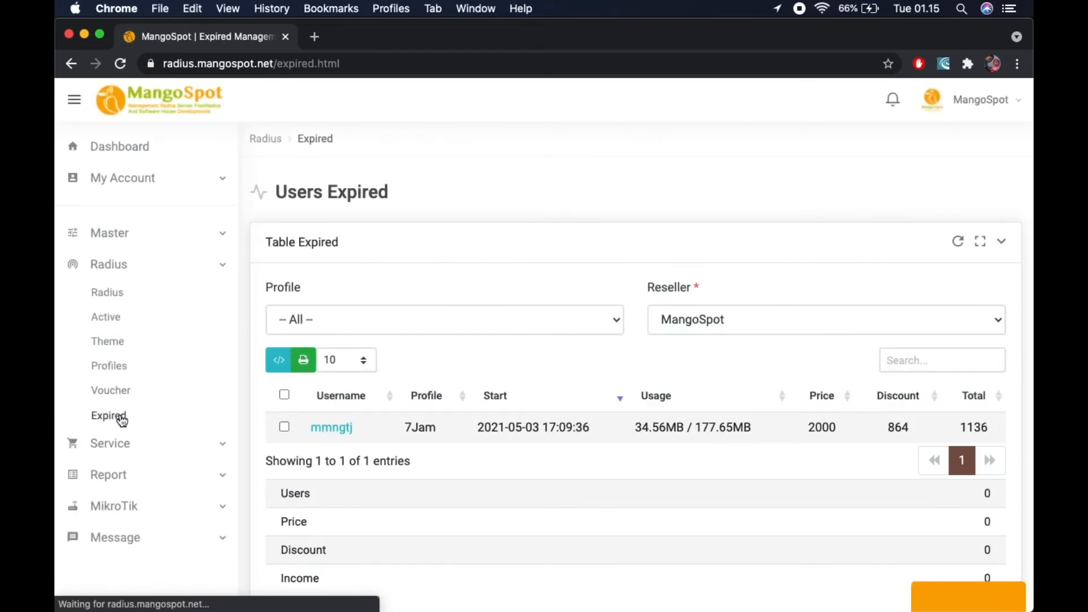
pyautogui.scroll(-1, 354, 401)
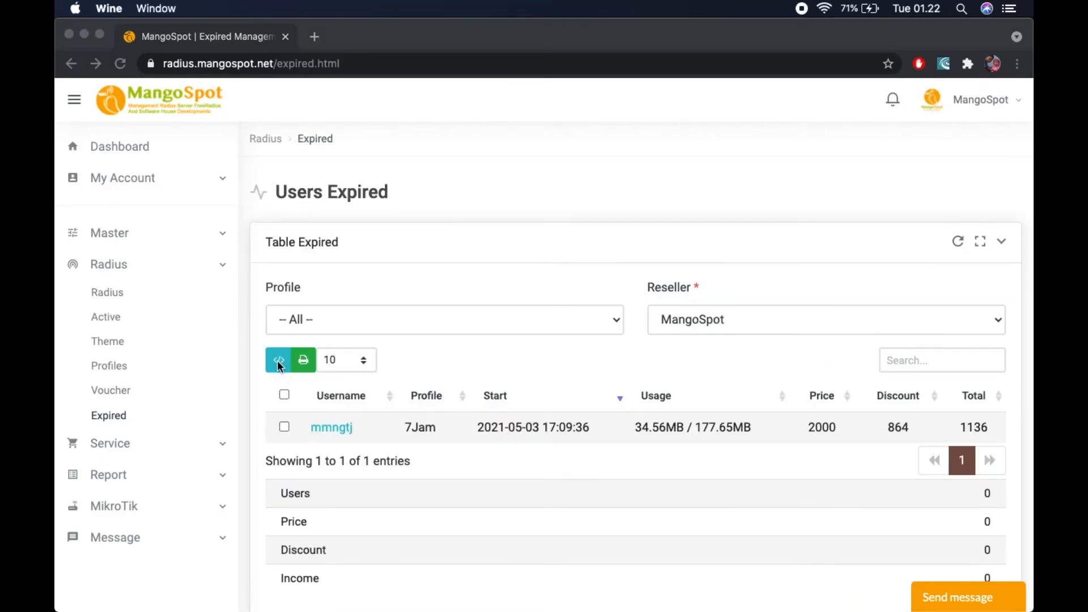
pyautogui.click(279, 364)
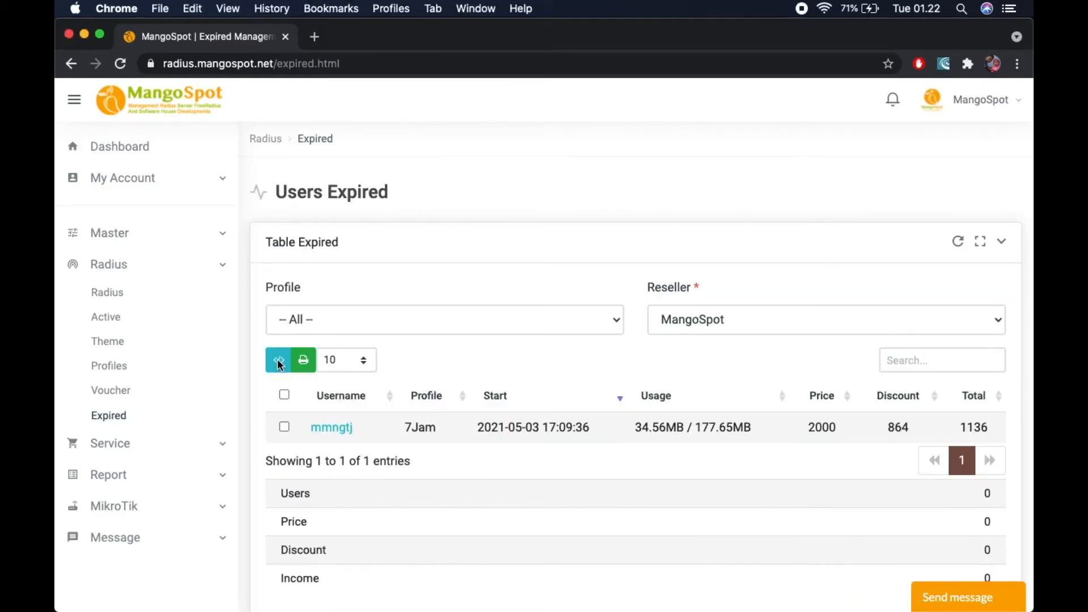
pyautogui.click(287, 366)
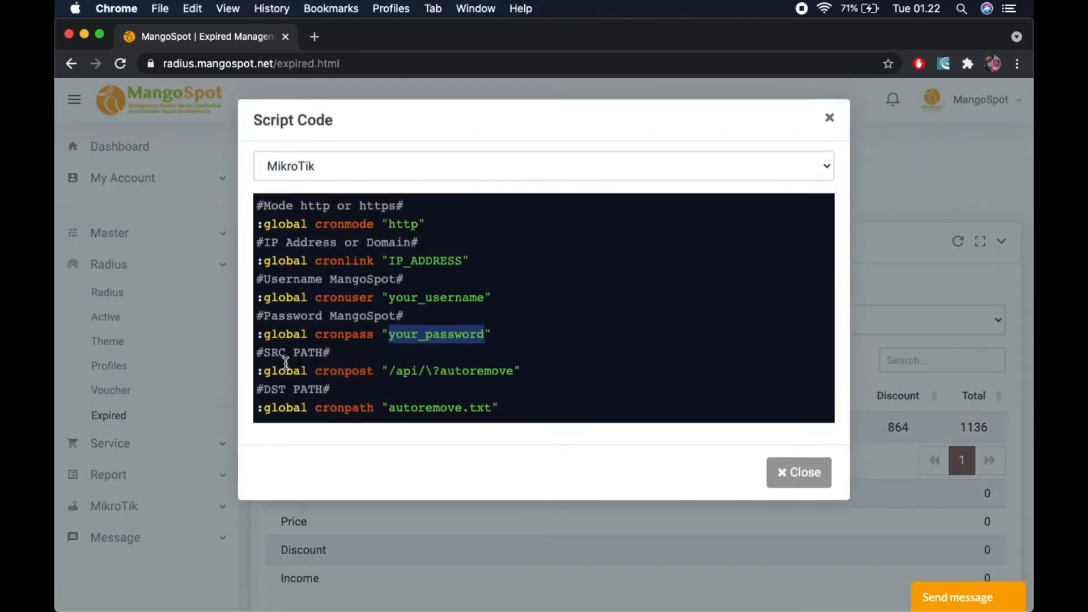
# - Keep MikroTik as the script type, select the whole script for copying and close the Script Code dialog
pyautogui.click(395, 166)
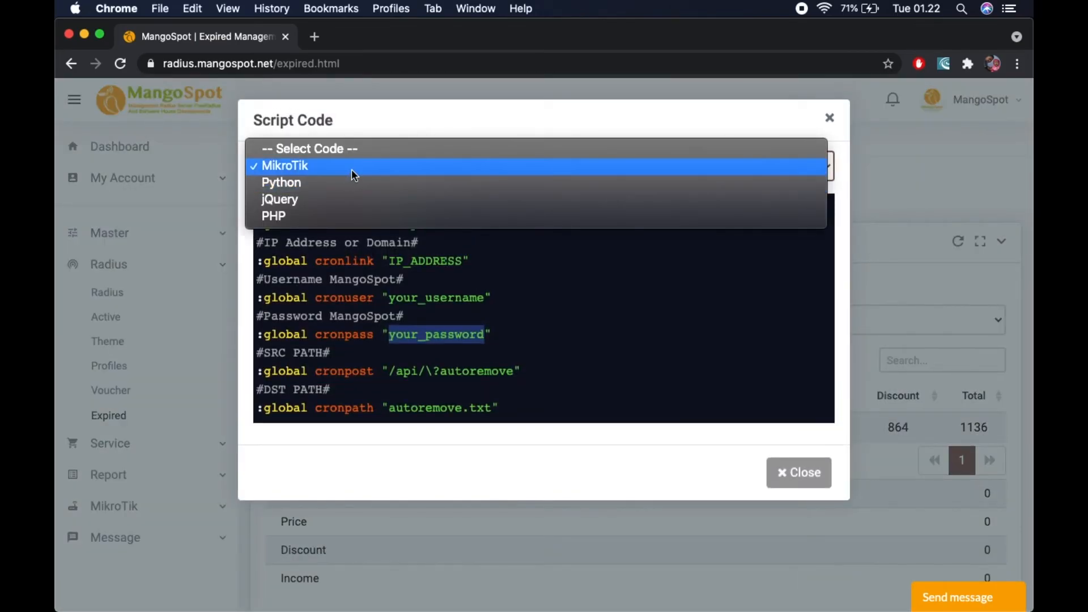
pyautogui.click(354, 168)
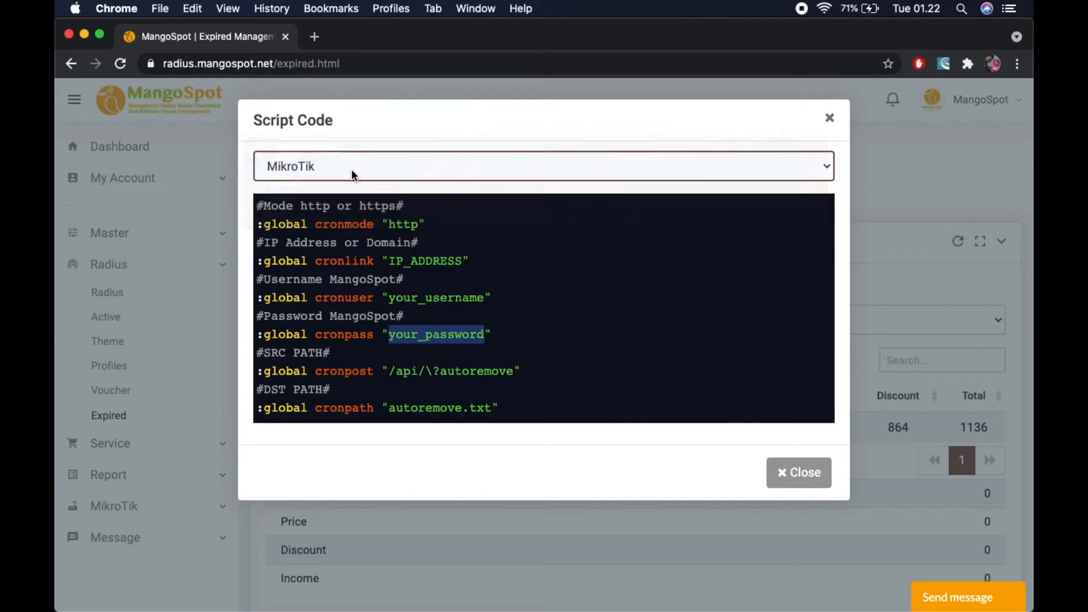
pyautogui.click(324, 218)
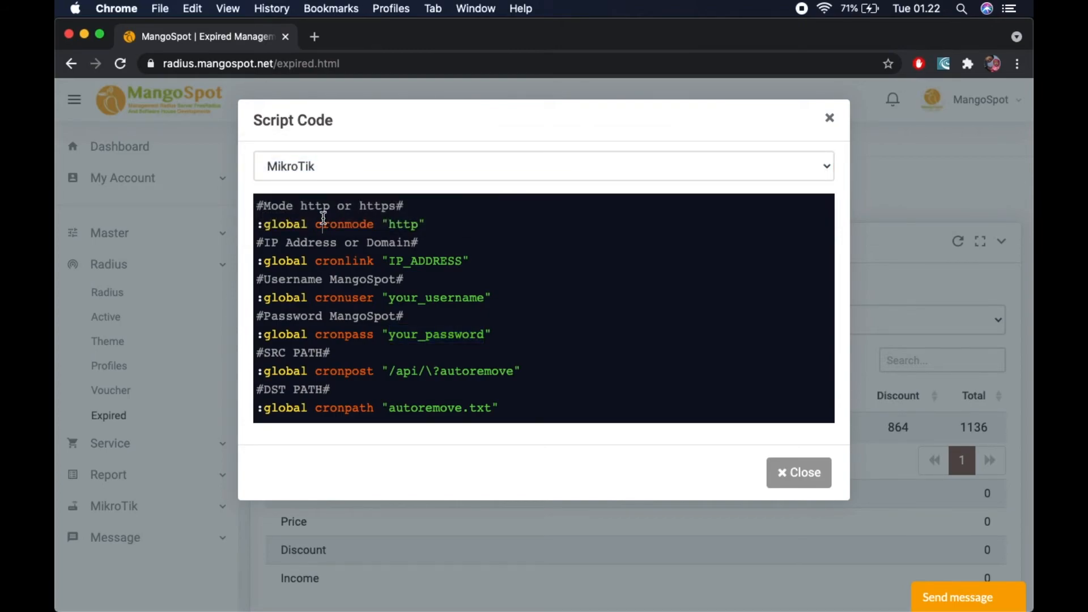
pyautogui.press('super+a')
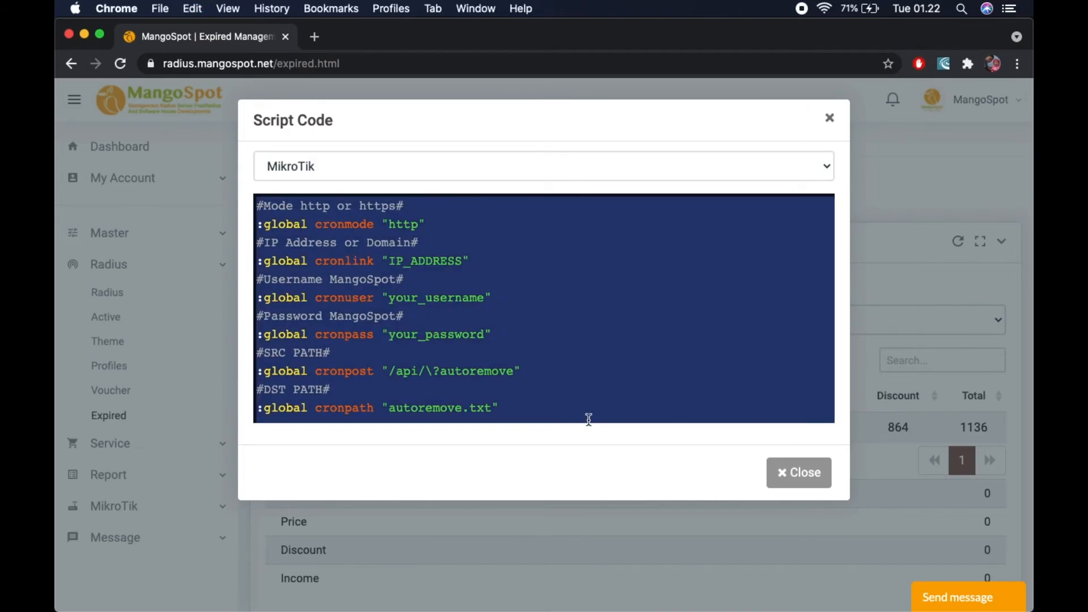
pyautogui.click(800, 475)
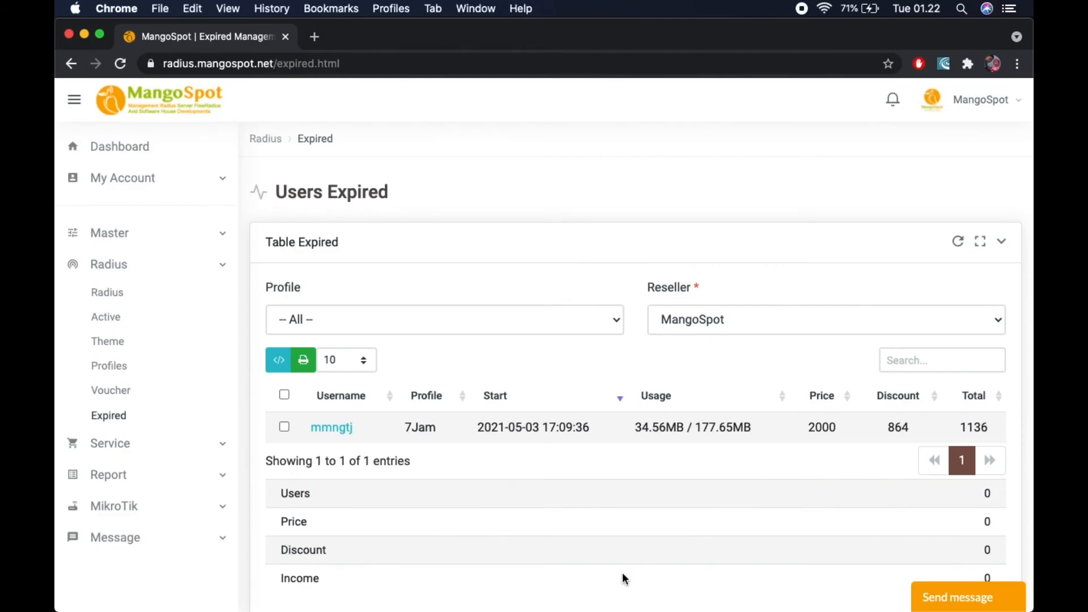
# - Switch to WinBox and open the router's system script list
pyautogui.click(622, 595)
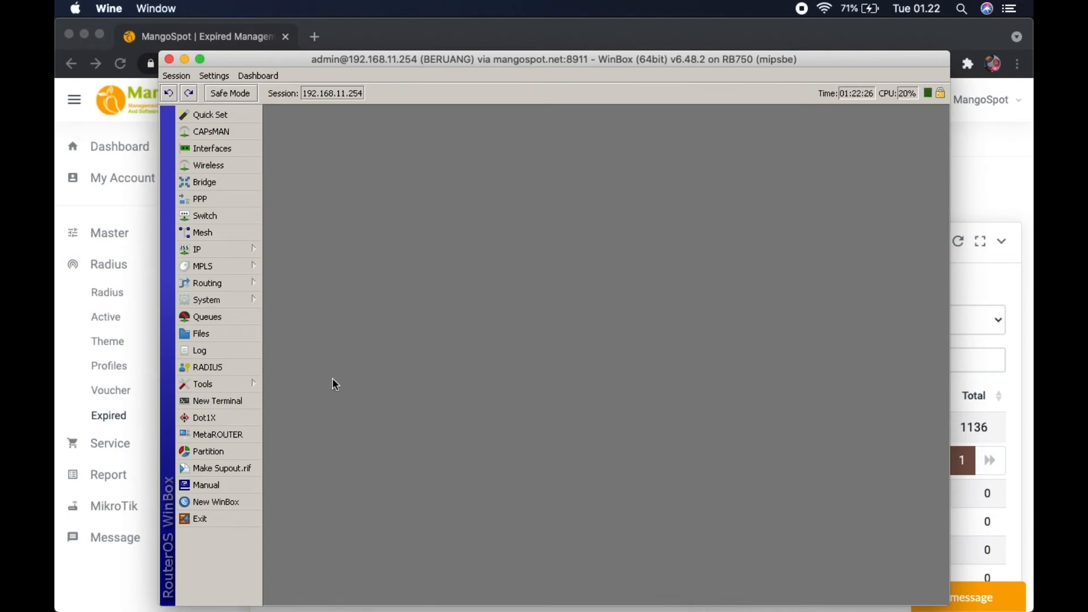
pyautogui.click(247, 306)
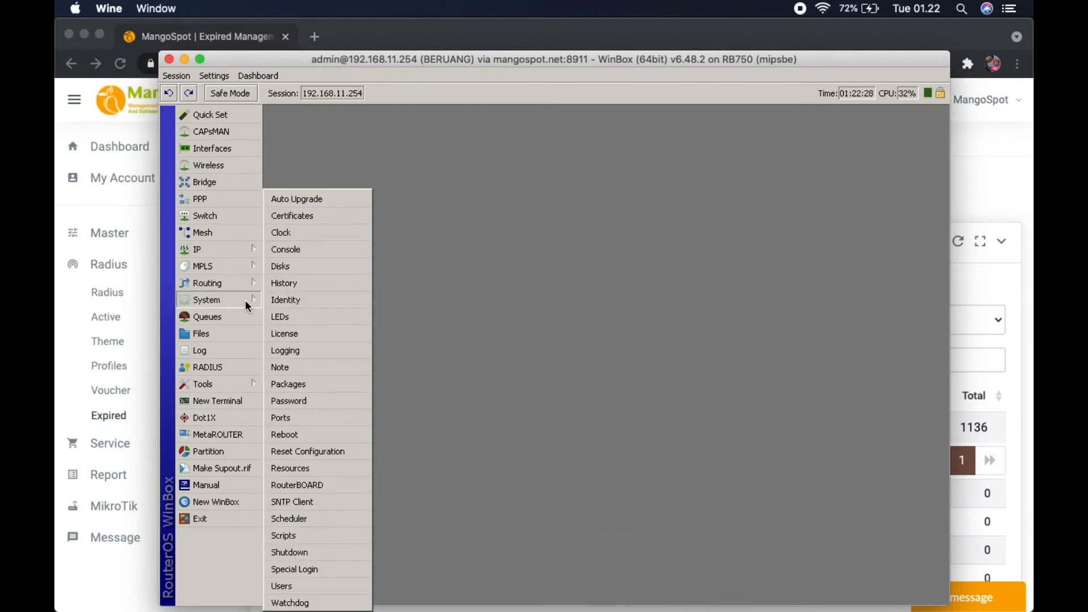
pyautogui.click(347, 535)
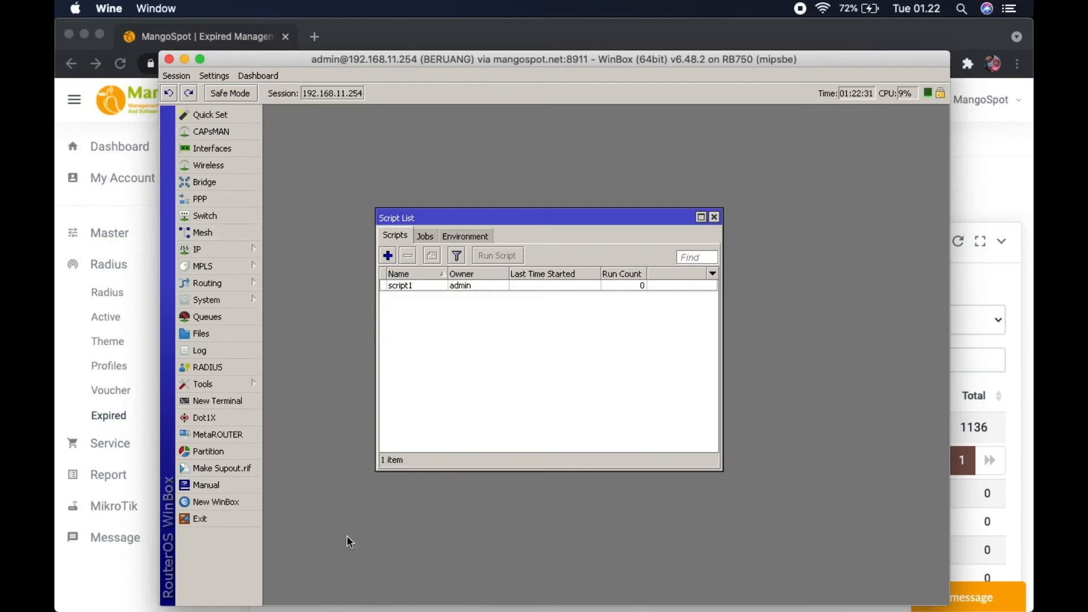
# - Add a script named CRON with the copied MikroTik autoremove code as its source and save it
pyautogui.click(389, 256)
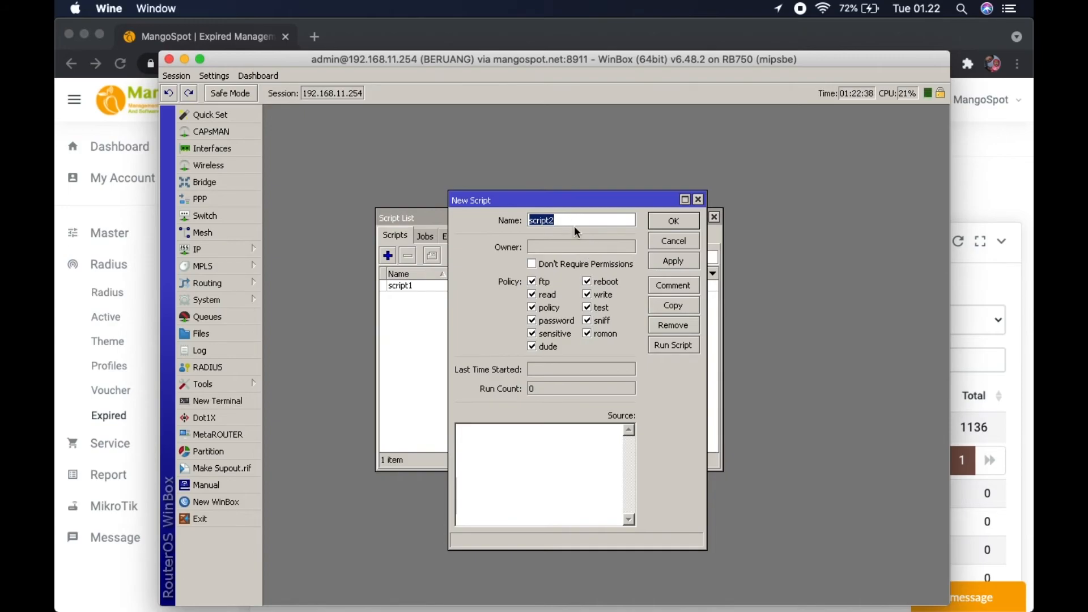
pyautogui.write('CRON')
pyautogui.hotkey('ctrl', 'v')
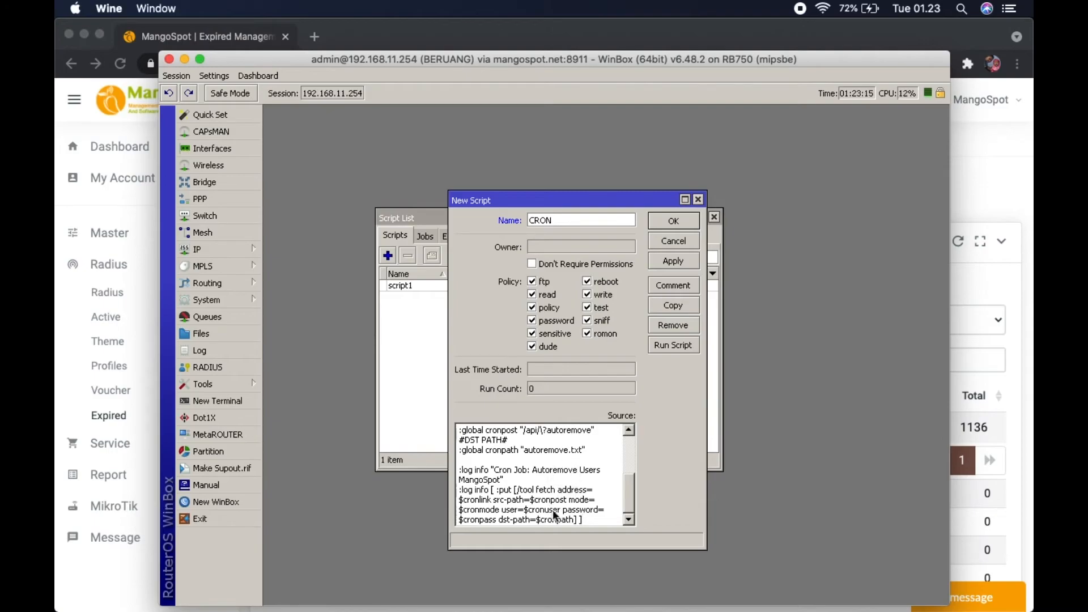
pyautogui.click(680, 222)
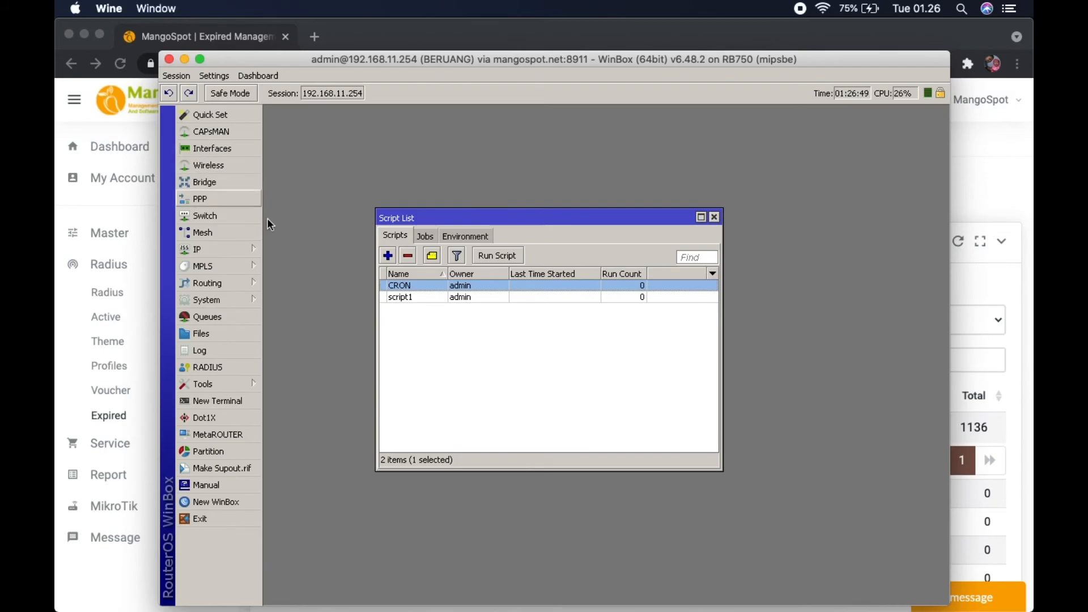
# - Open the router's system scheduler and start a new schedule named autoremover
pyautogui.click(243, 300)
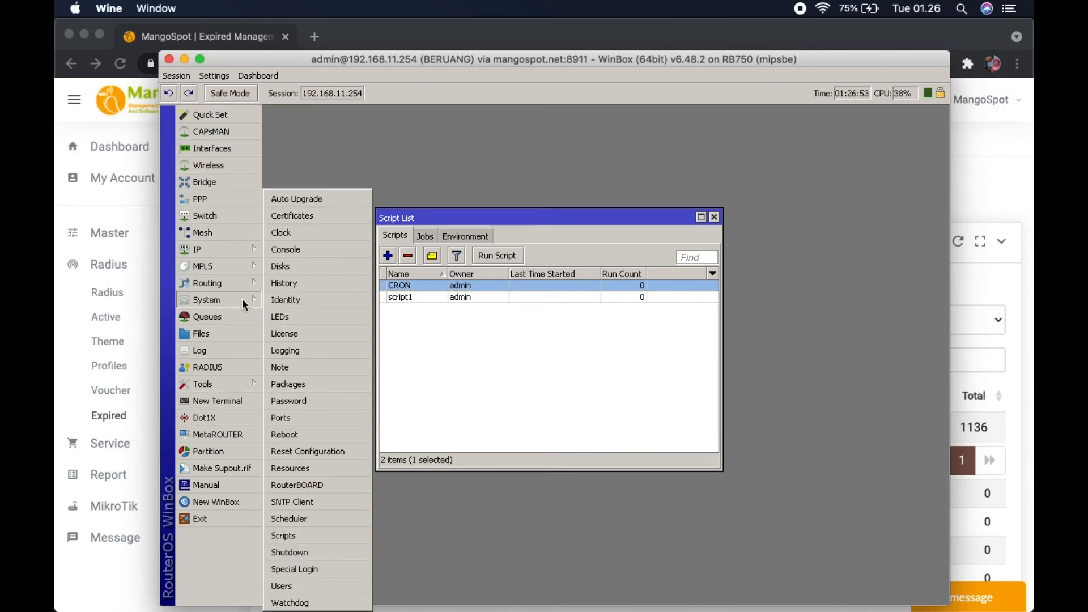
pyautogui.click(318, 517)
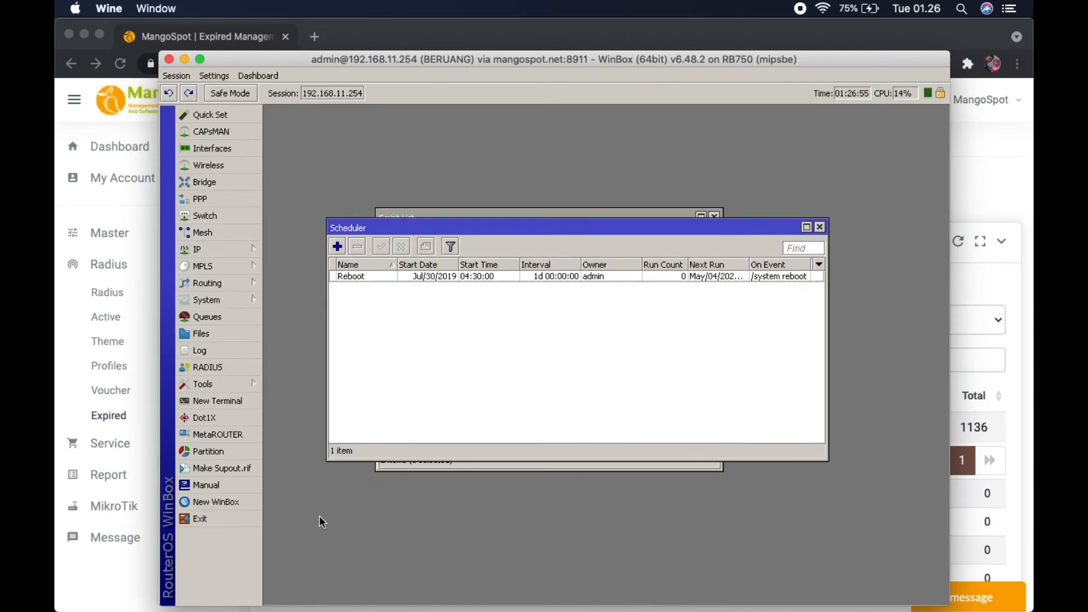
pyautogui.click(338, 247)
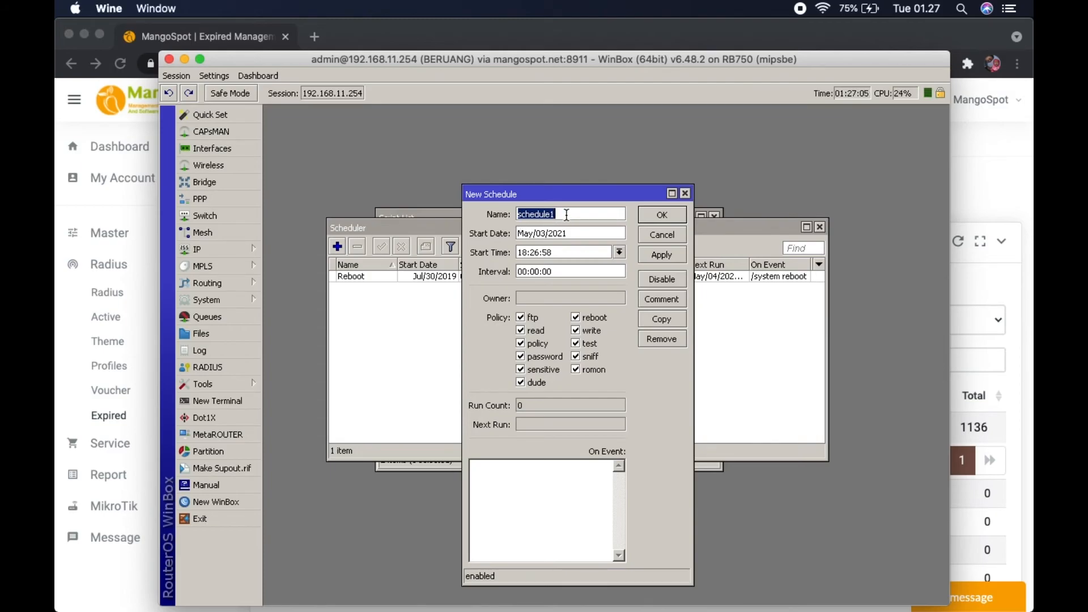
pyautogui.write('autoremover')
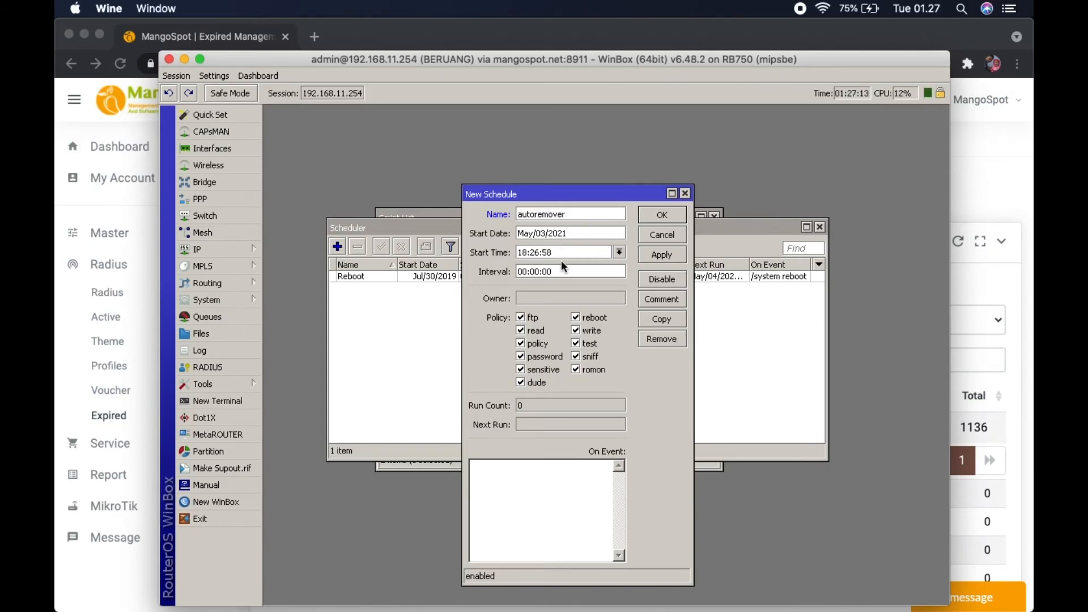
# - Set the autoremover schedule's start time to 23:59:45 and its interval to 1d 00:00:00
pyautogui.click(526, 249)
pyautogui.press('BackSpace')
pyautogui.press('BackSpace')
pyautogui.write('23')
pyautogui.press('BackSpace')
pyautogui.press('BackSpace')
pyautogui.write('159')
pyautogui.press('BackSpace')
pyautogui.press('BackSpace')
pyautogui.write('445')
pyautogui.press('Left')
pyautogui.press('BackSpace')
pyautogui.write('d')
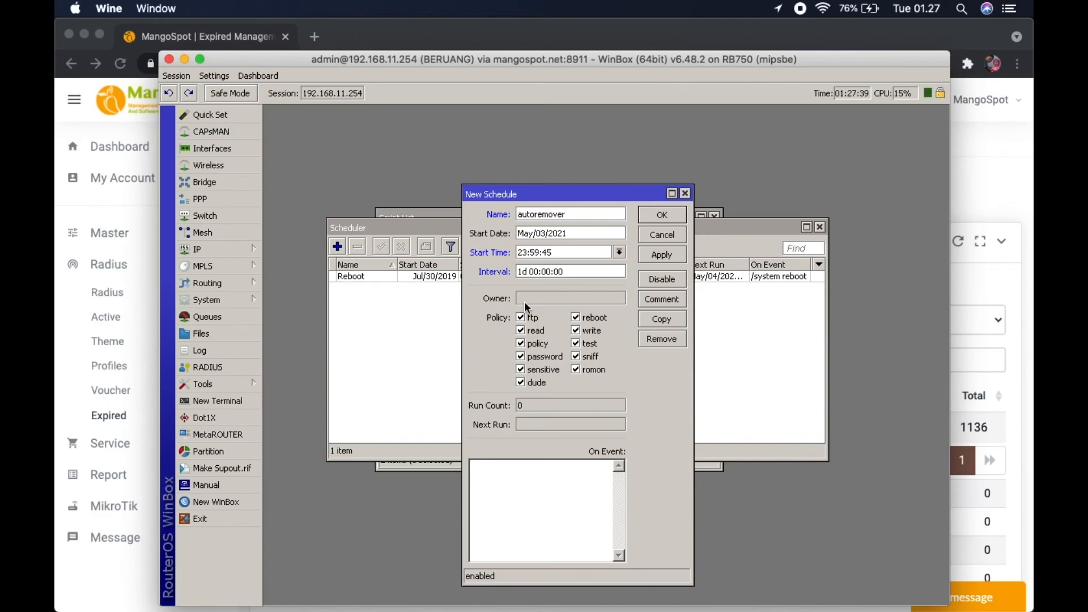
# - Enter CRON, matching the name in the script list, as the schedule's On Event action and save the schedule
pyautogui.click(515, 489)
pyautogui.click(401, 218)
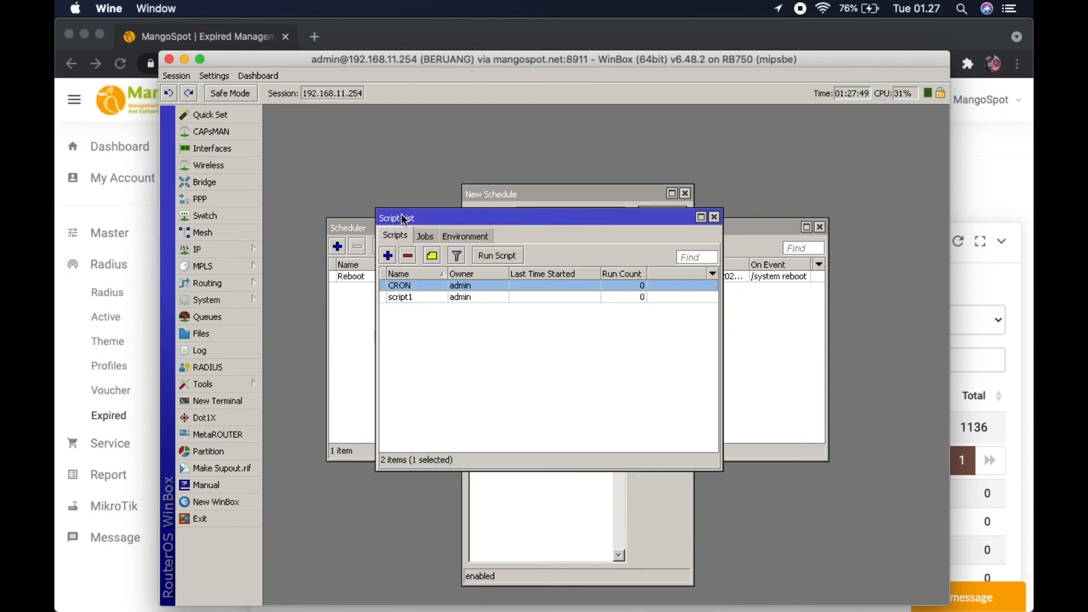
pyautogui.click(525, 471)
pyautogui.write('CRON')
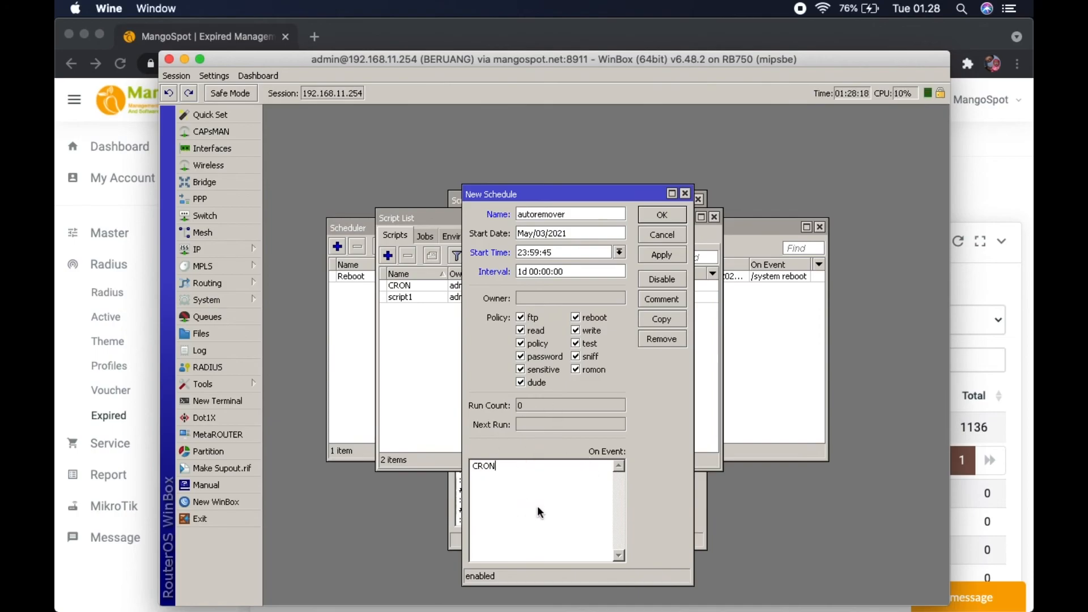
pyautogui.click(662, 215)
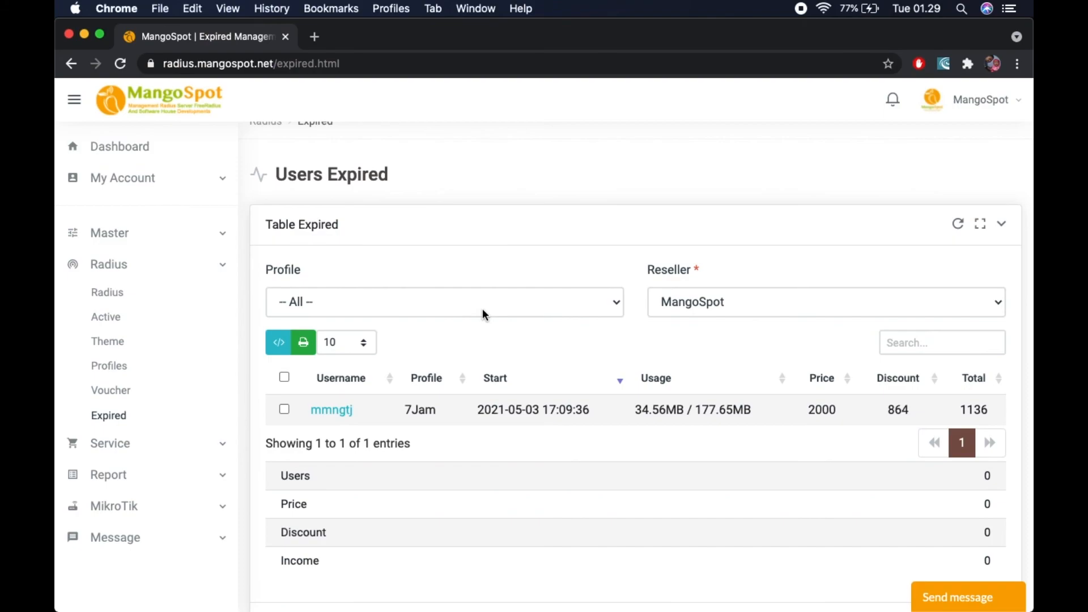
# - Back in MangoSpot, open the expired user's invoice and inspect its theme choices and share options
pyautogui.click(340, 417)
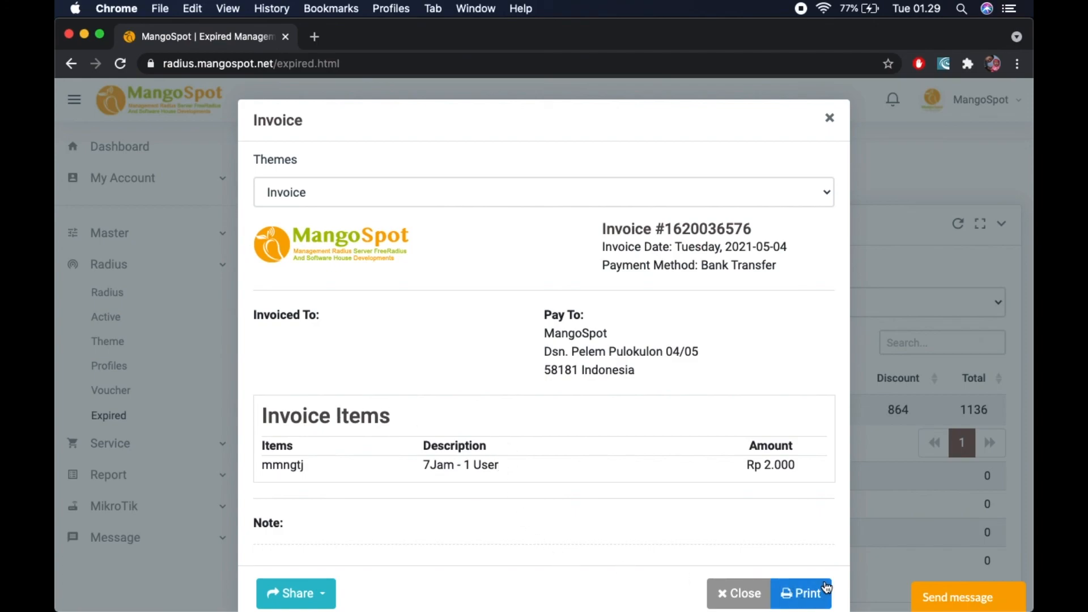
pyautogui.click(619, 189)
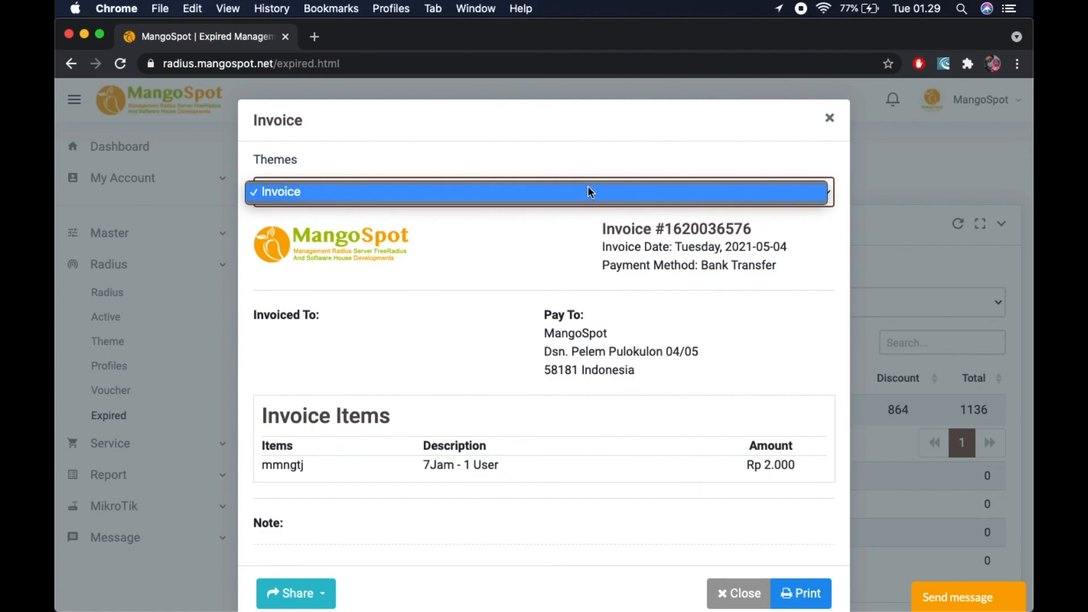
pyautogui.click(306, 597)
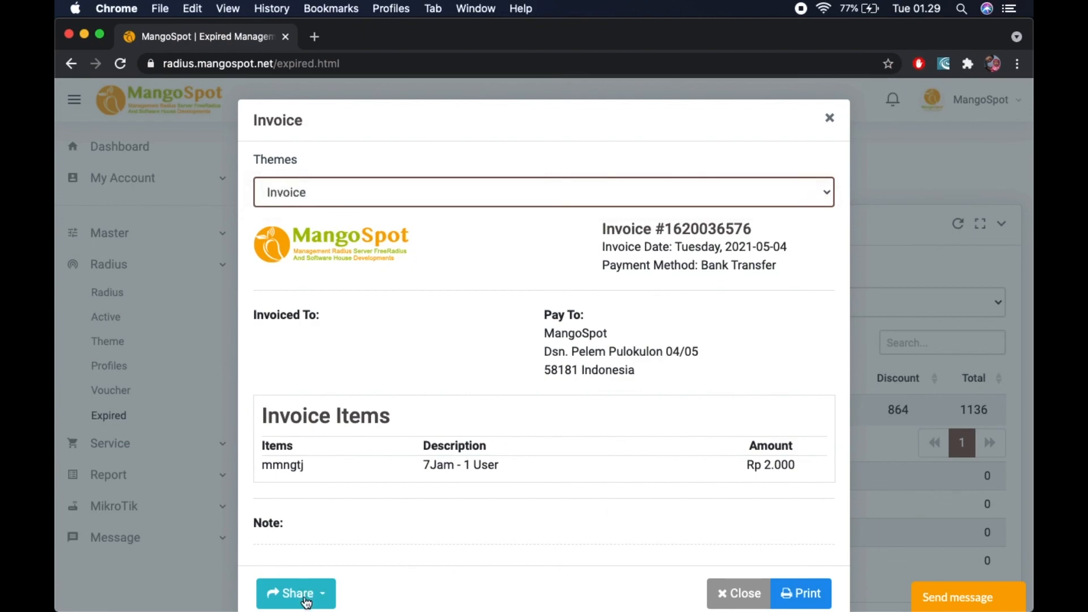
pyautogui.click(310, 604)
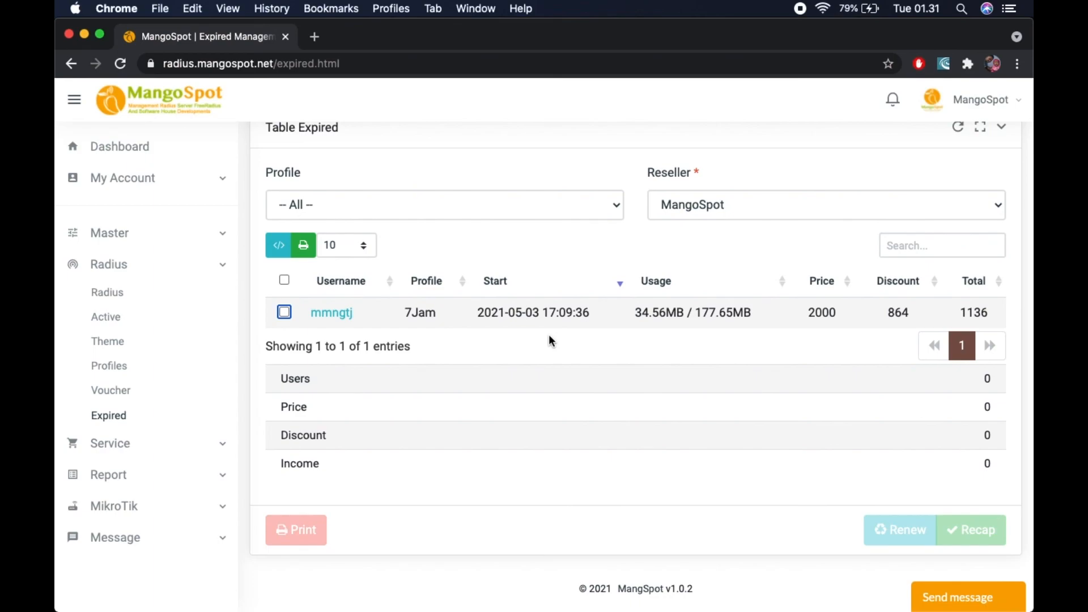
# - Select the expired user with the 7Jam profile in the expired users table
pyautogui.click(284, 313)
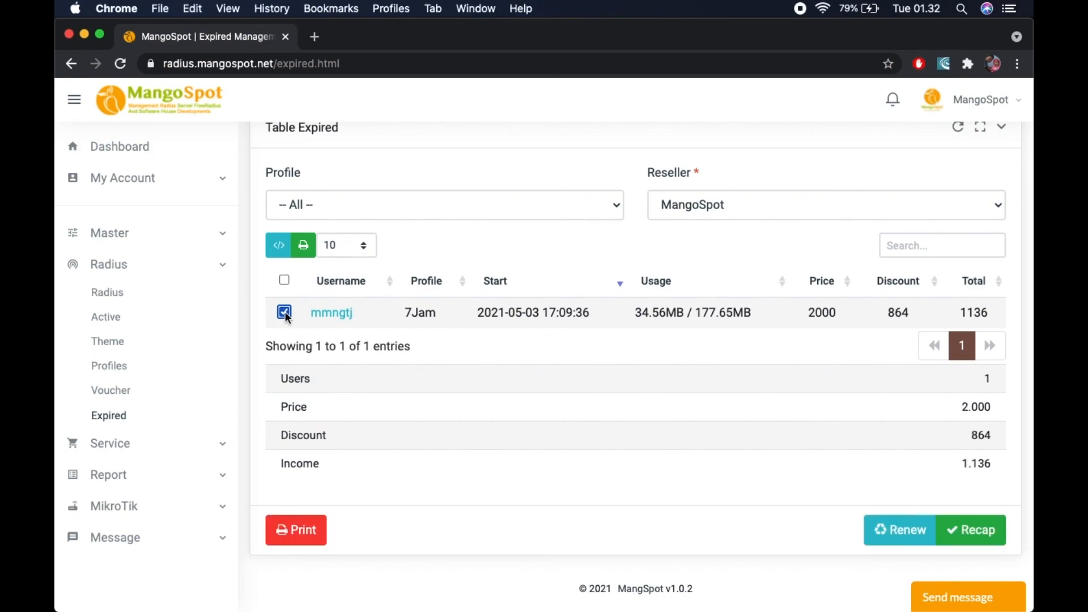